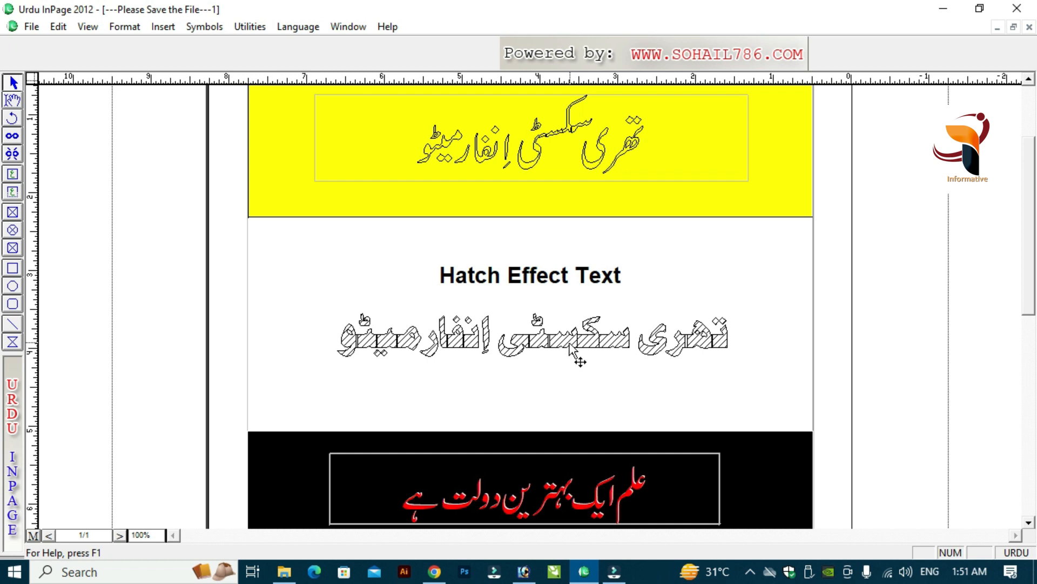
- Examine the outline, hatch and red-on-black text effect samples in the finished document at 100% and 200% zoom
key(ctrl+2)
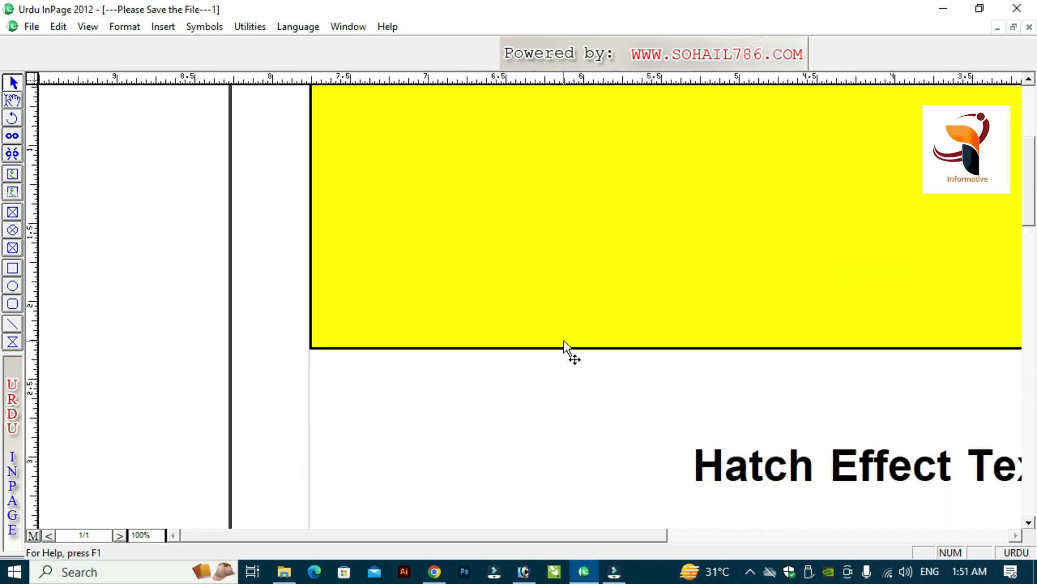
key(ctrl+1)
key(ctrl+2)
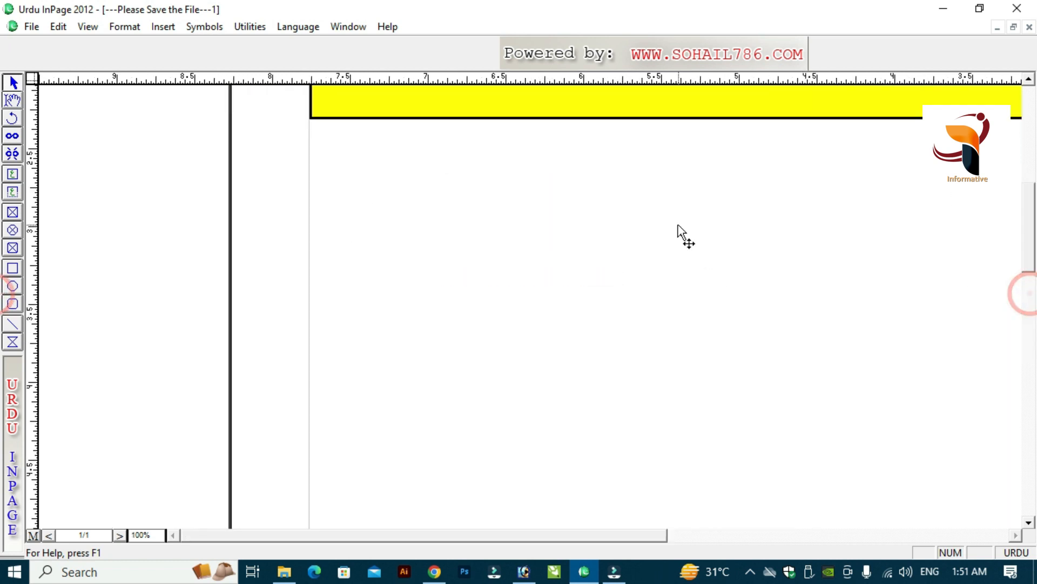
drag(675, 539, 724, 537)
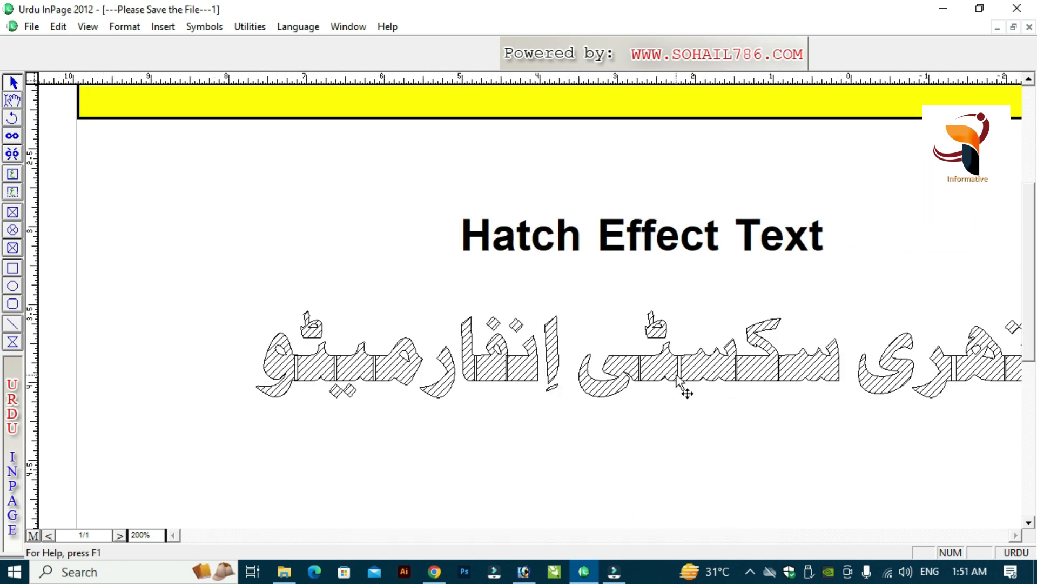
key(ctrl+1)
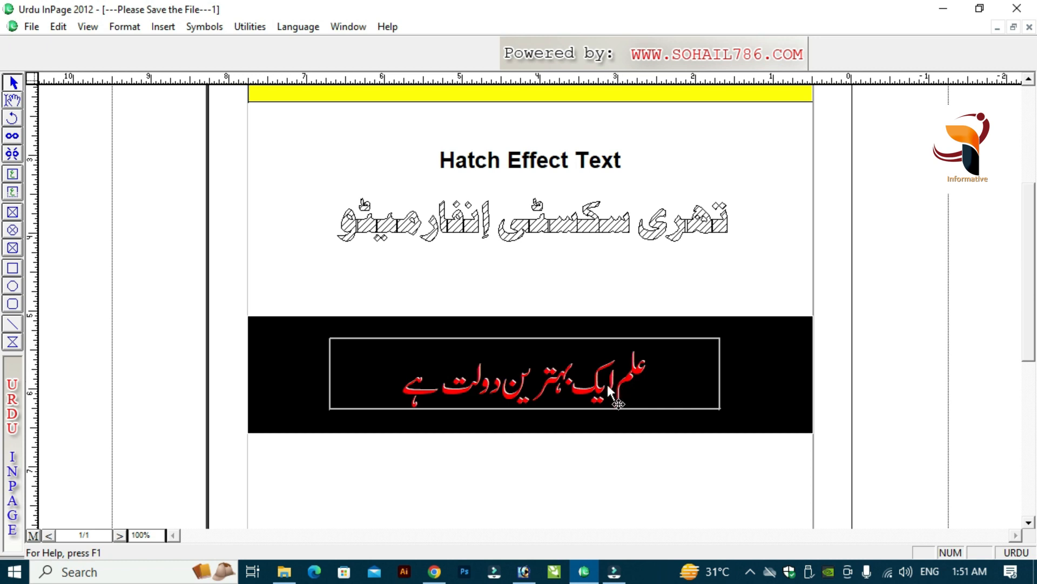
key(ctrl+2)
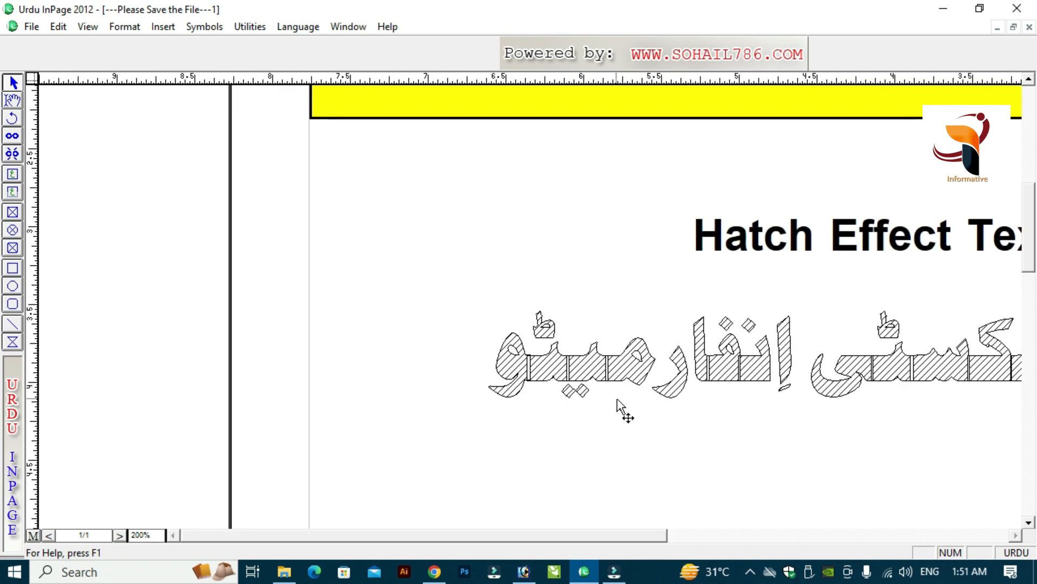
drag(647, 534, 751, 535)
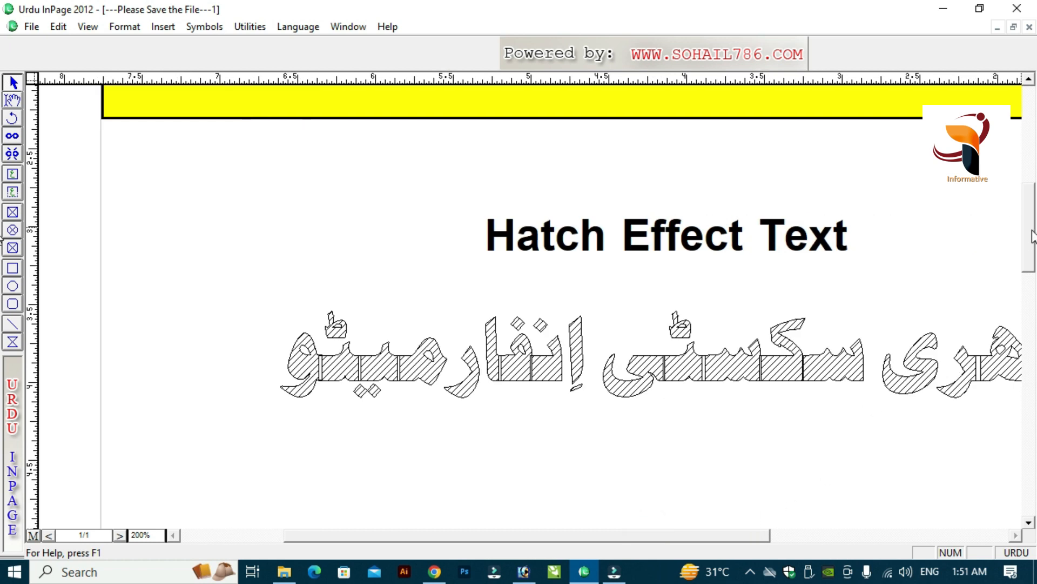
drag(1028, 232, 1026, 340)
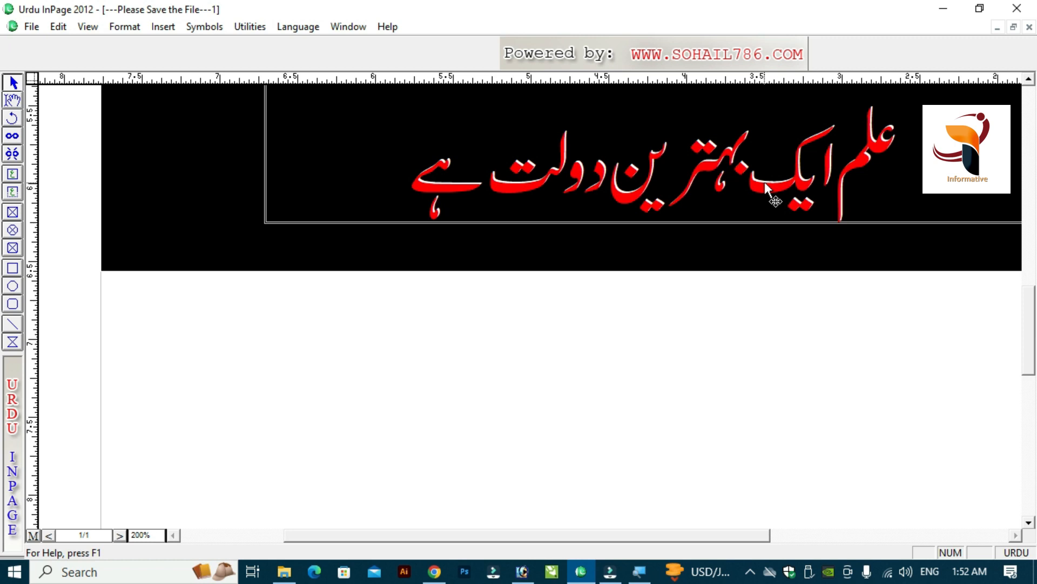
key(ctrl+0)
key(ctrl+1)
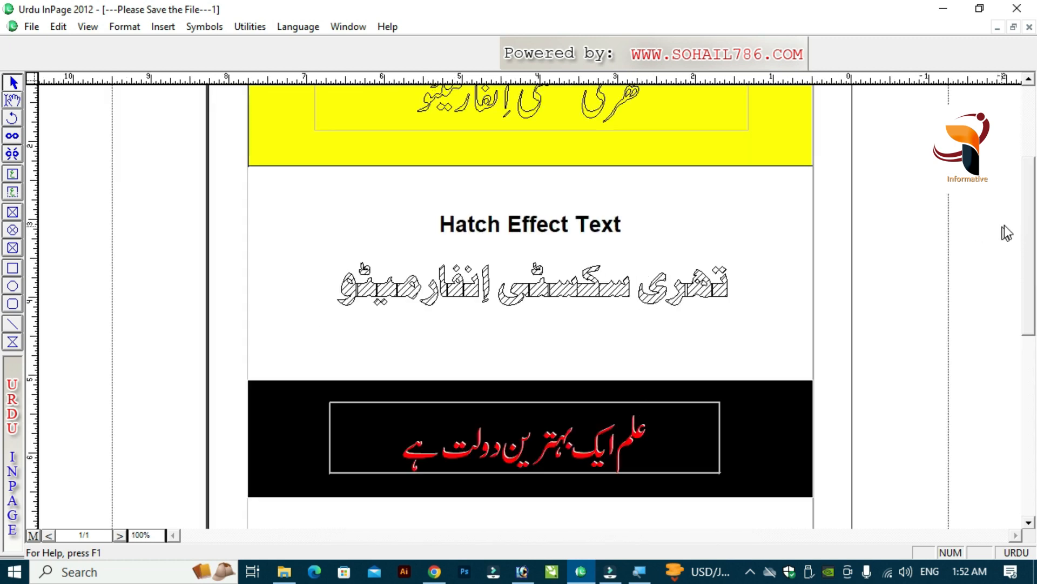
scroll(1031, 254, down, 2)
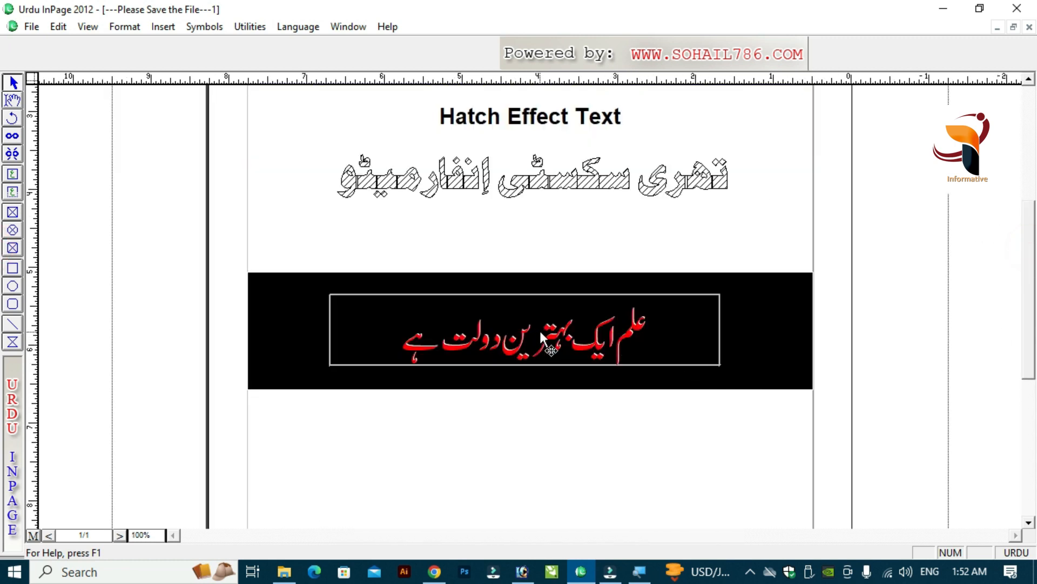
scroll(1027, 327, up, 5)
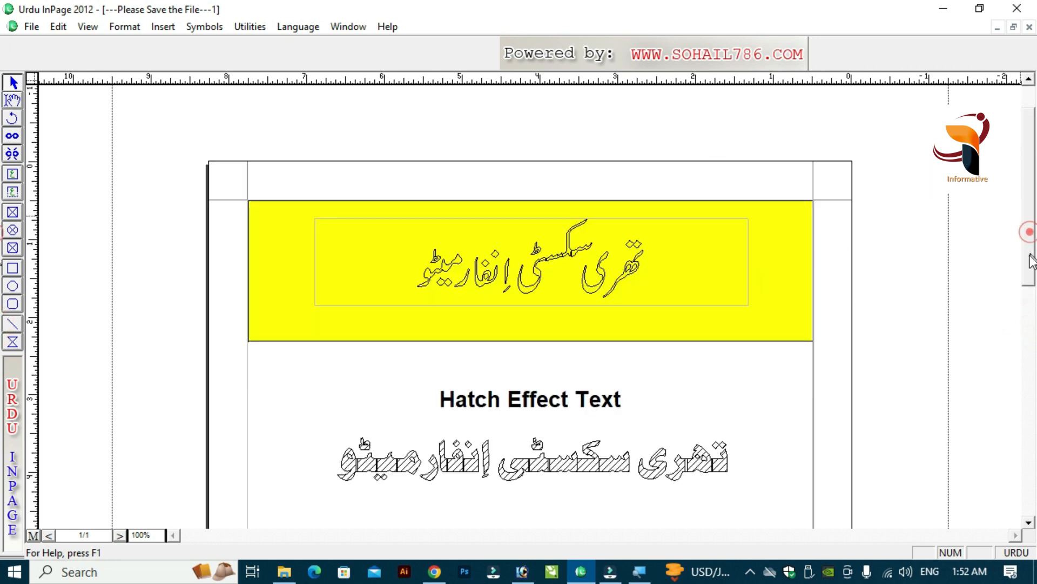
scroll(1026, 233, down, 1)
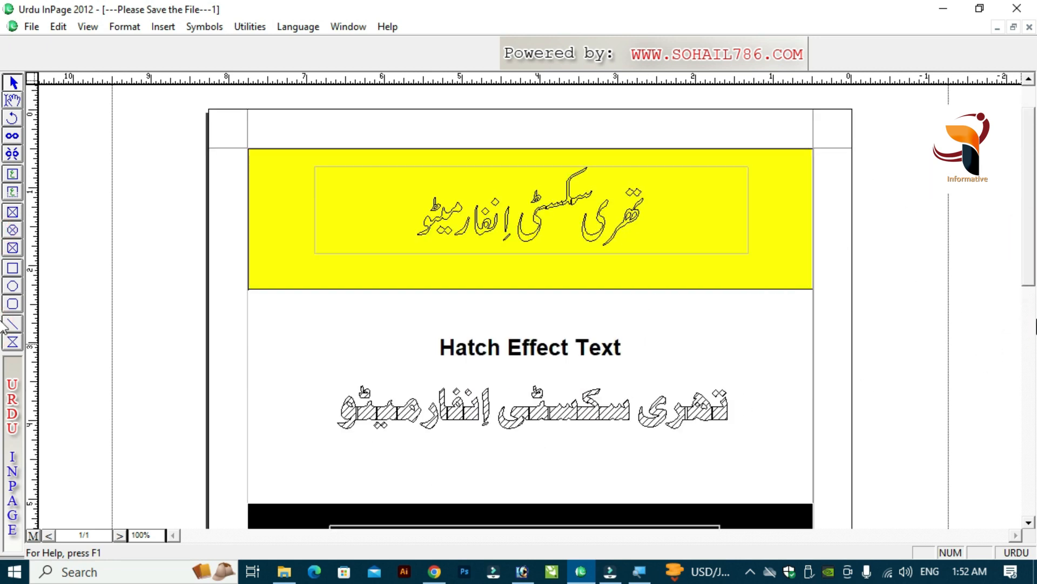
scroll(621, 389, down, 2)
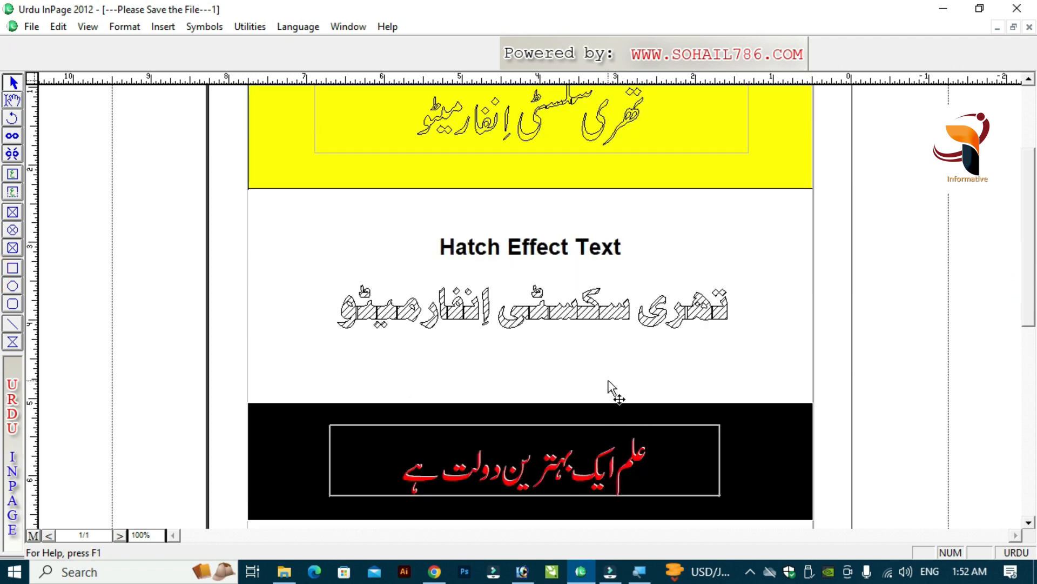
- Create a new one-page A4 portrait document with 0.5" margins and right-to-left direction, and show it at 100%
key(ctrl+n)
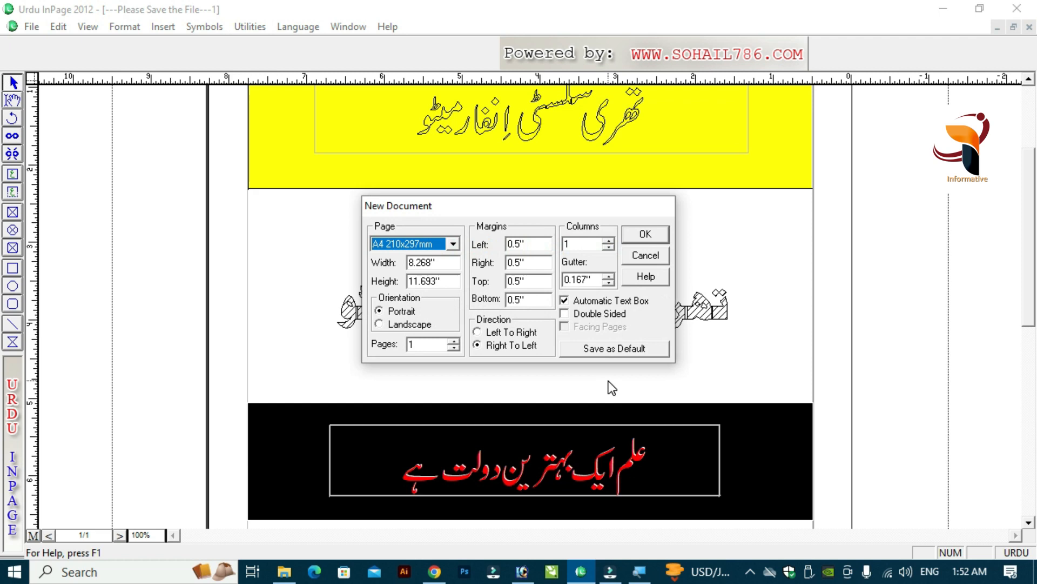
key(Return)
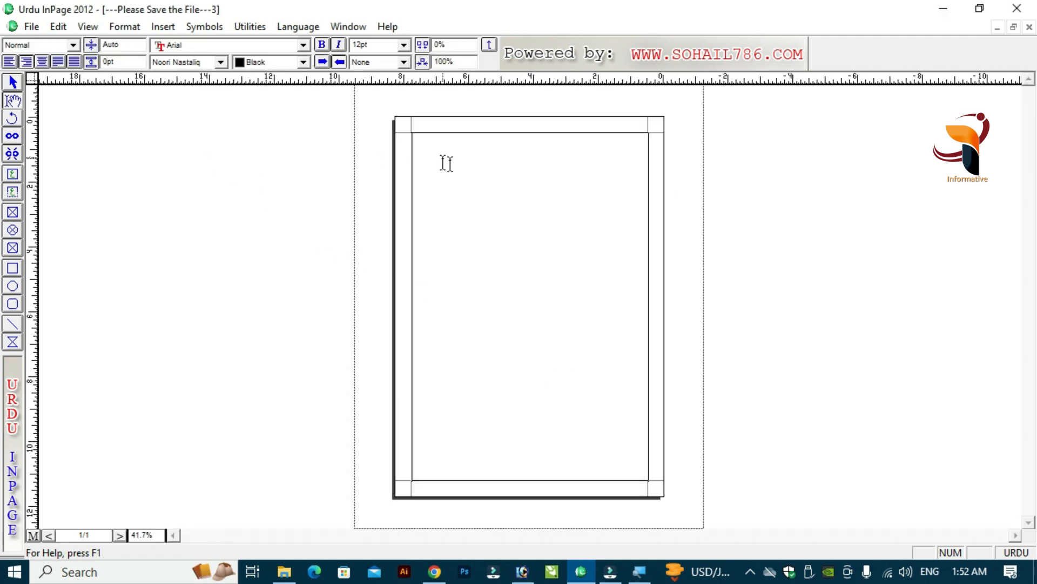
click(531, 161)
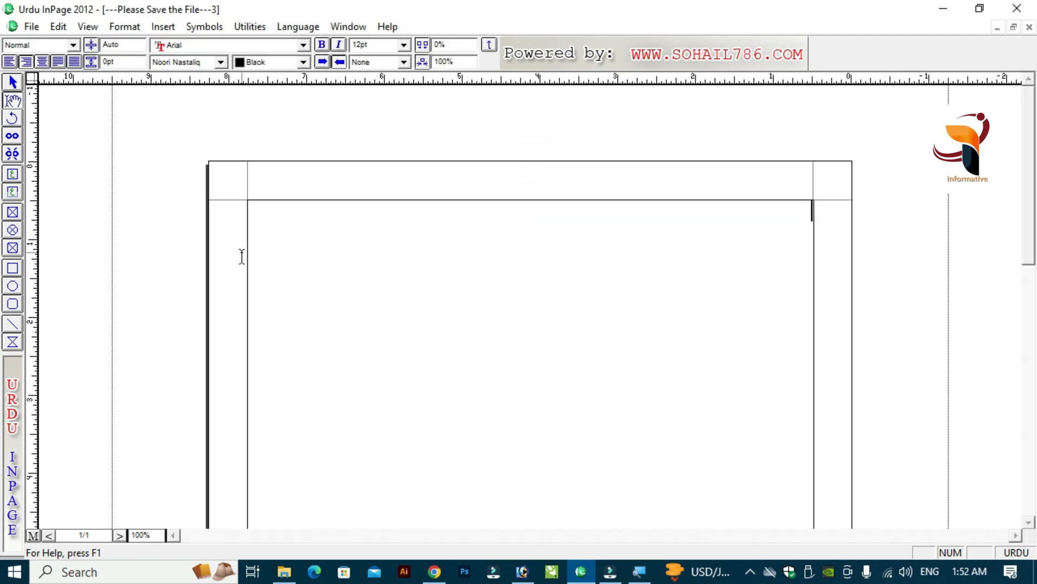
- Draw a rectangle about 7.27" wide and 1.41" high between the margins at the page's top and fill it with yellow
click(13, 268)
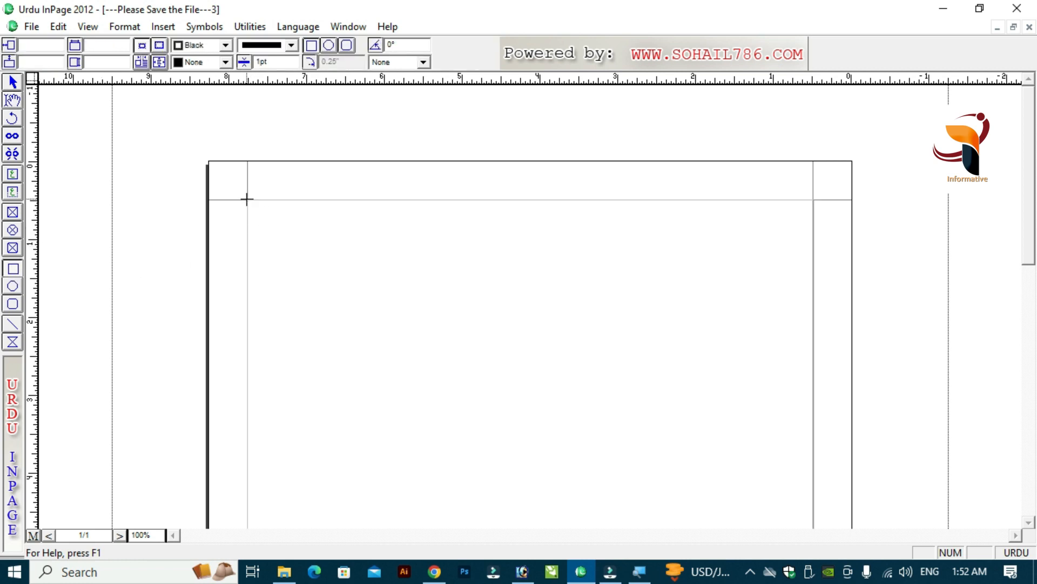
mouse_move(248, 200)
mouse_down()
mouse_move(750, 315)
mouse_move(812, 311)
mouse_up()
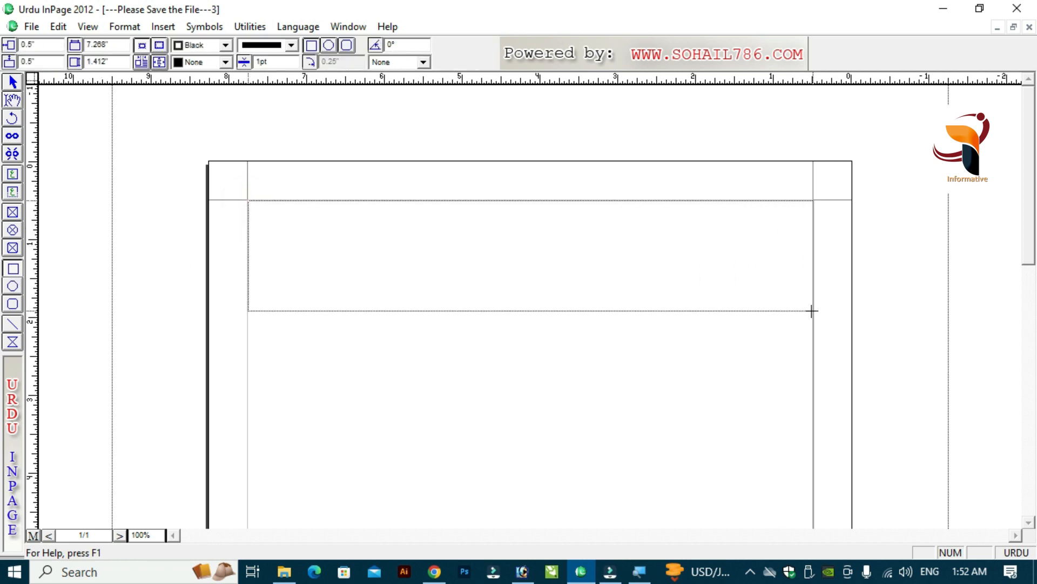
click(223, 62)
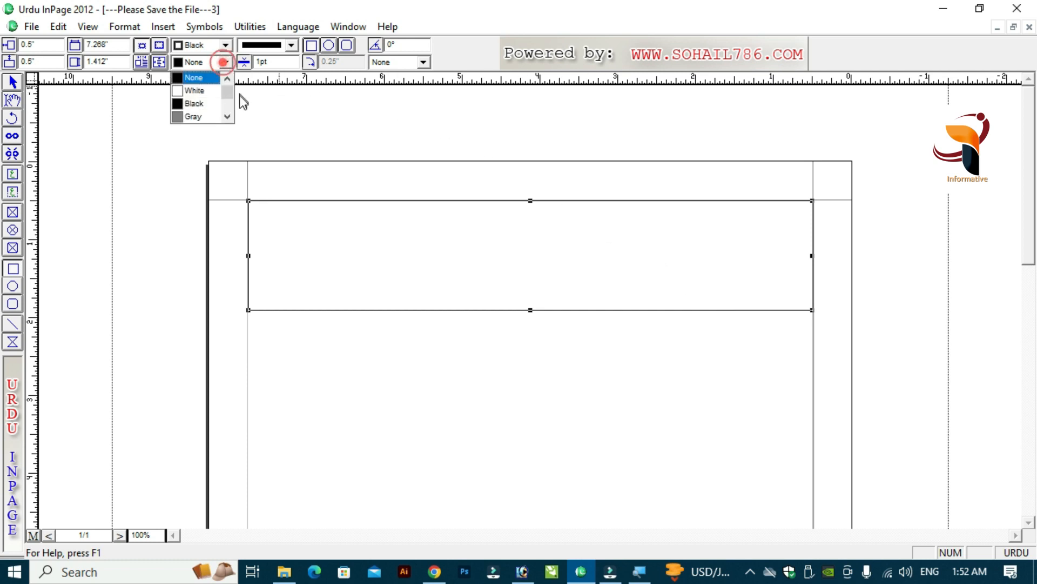
click(227, 116)
click(226, 116)
click(226, 116)
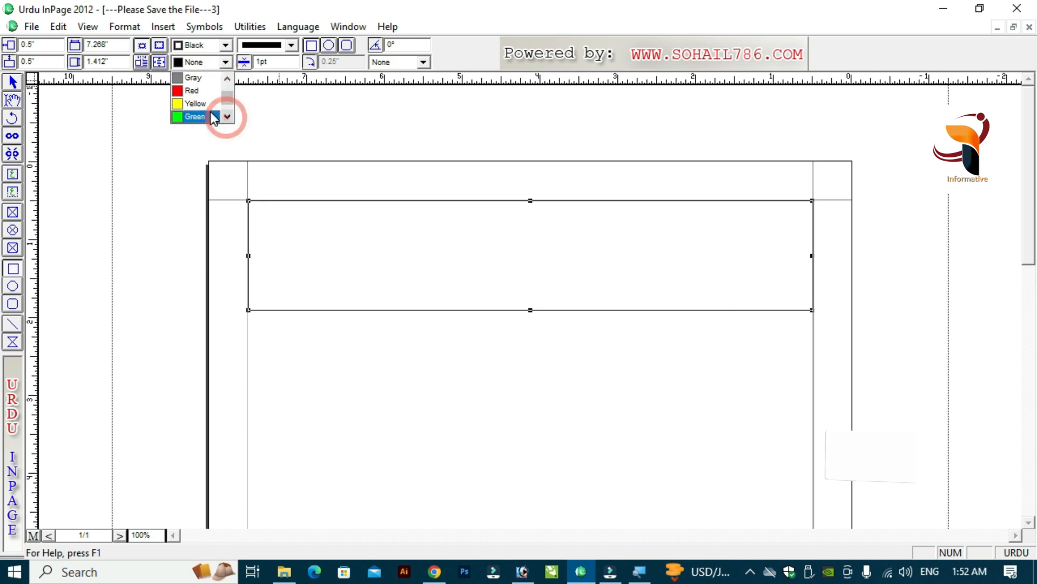
click(201, 103)
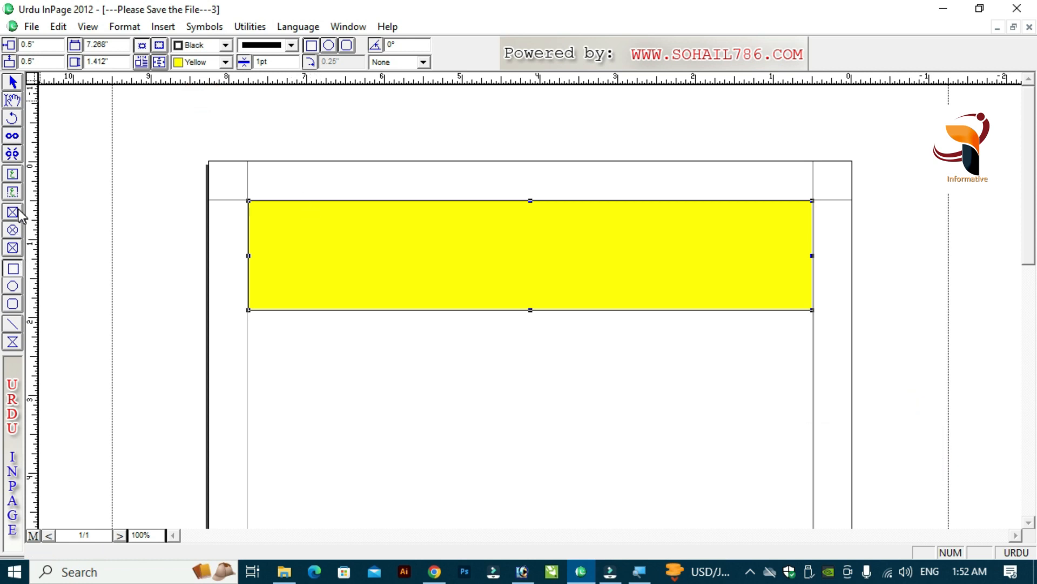
- Draw a wide text box on the yellow rectangle and enter the Urdu text "تھری سکسٹی اِنفارمیٹو" in it
click(12, 192)
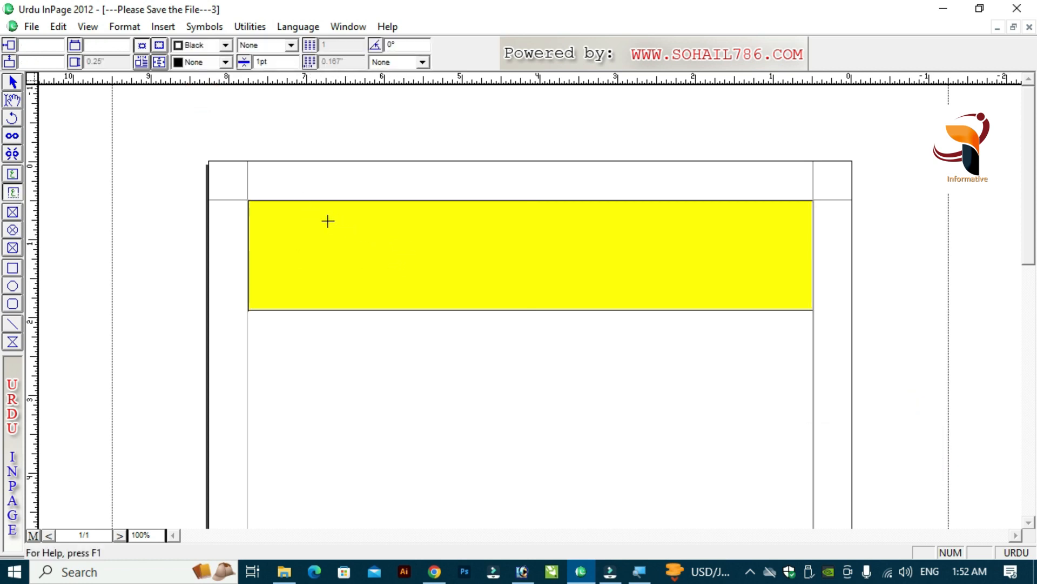
drag(328, 221, 718, 242)
click(668, 230)
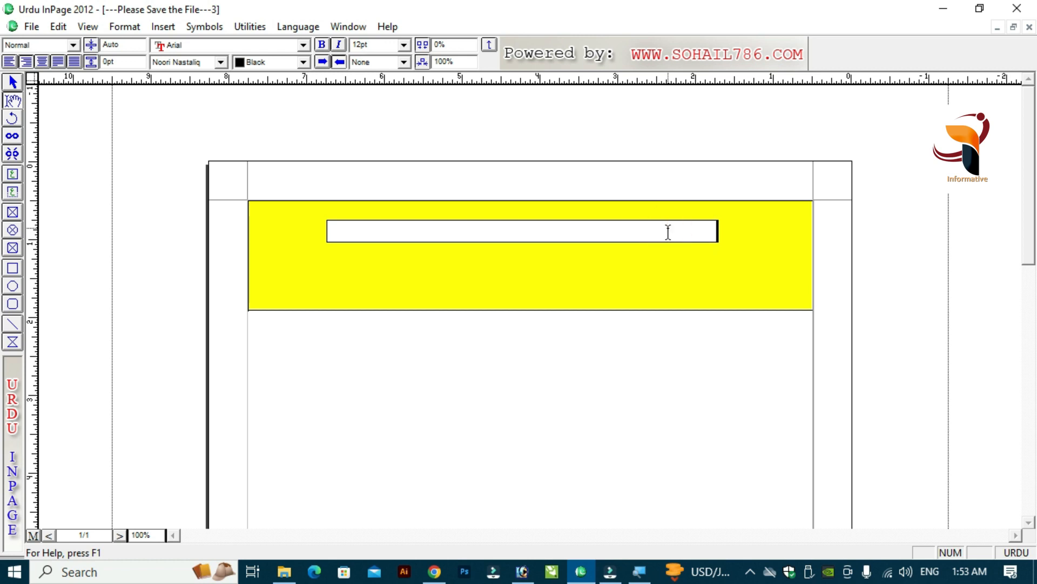
text(تحری س)
- Centre all the text in the text box and set its size to 48pt
key(ctrl+a)
key(ctrl+e)
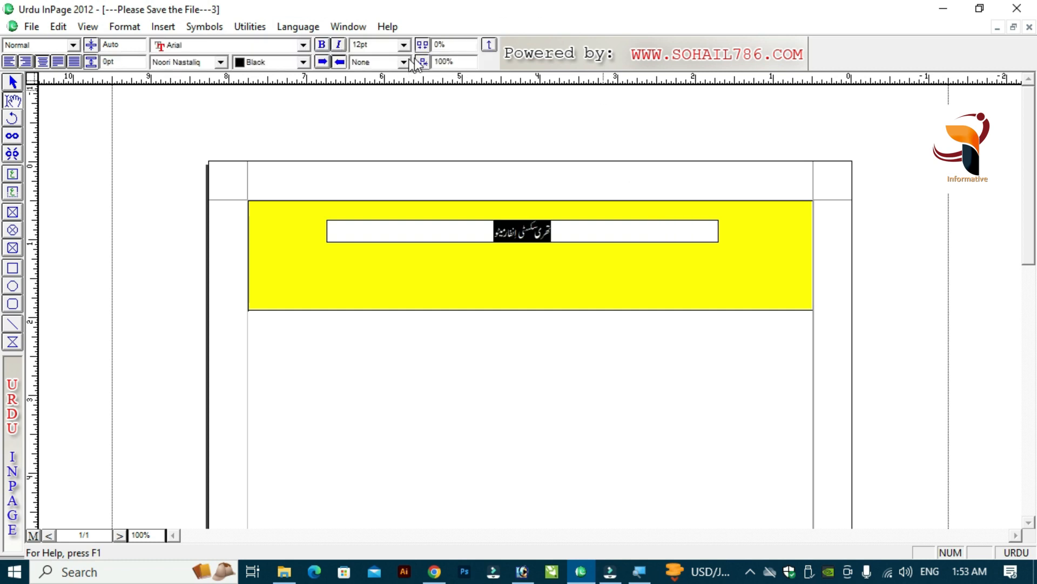
click(404, 44)
click(372, 129)
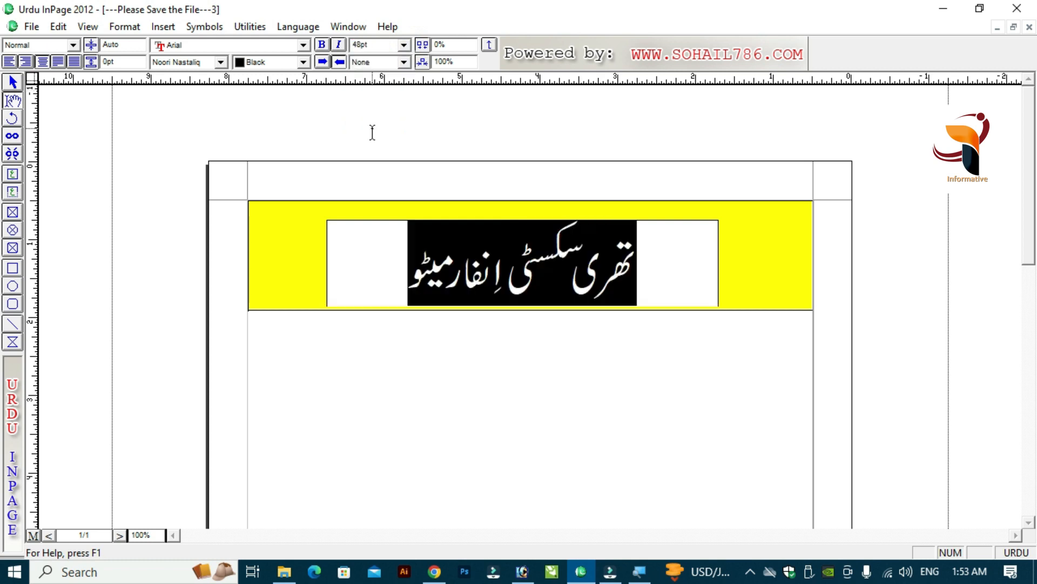
click(638, 277)
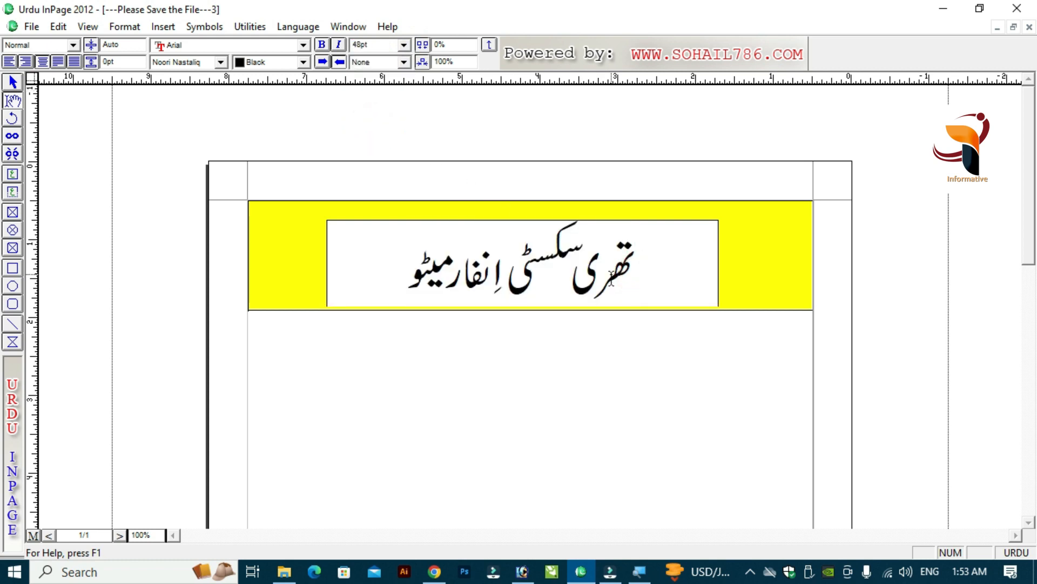
- Apply the Outline character effect to the whole Urdu text line on the yellow rectangle
drag(611, 278, 409, 278)
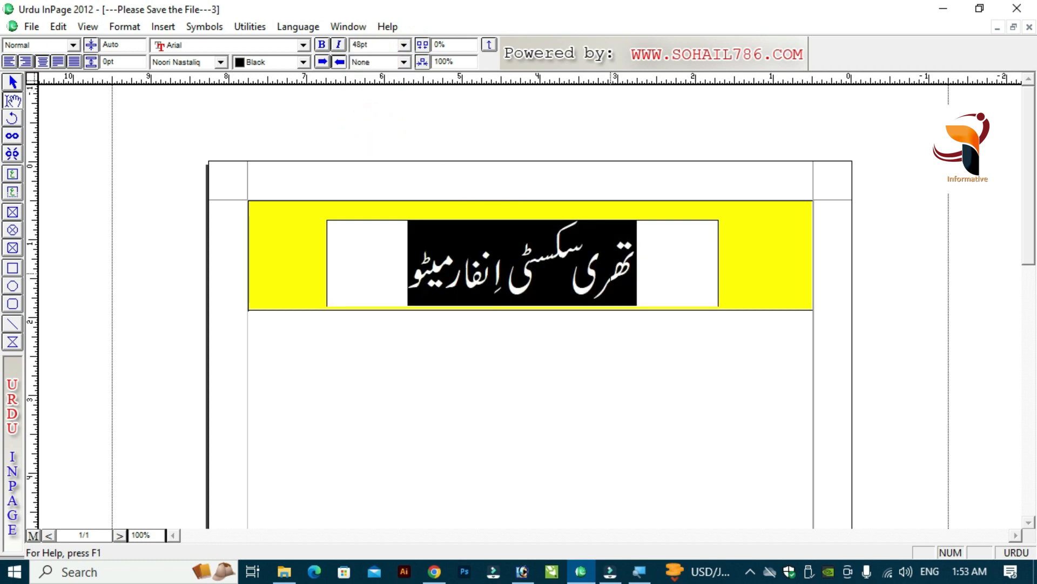
click(125, 28)
click(157, 48)
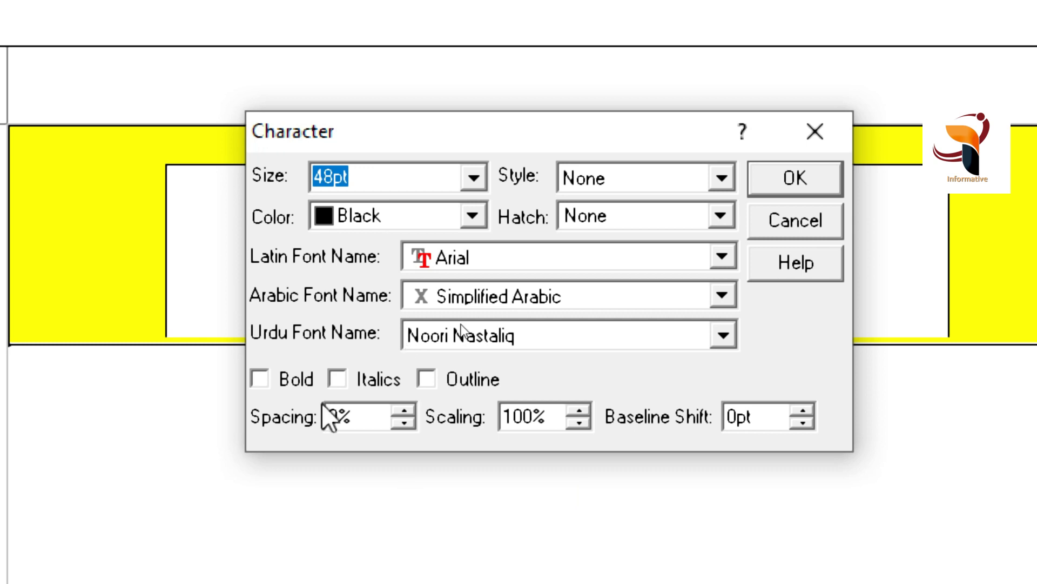
click(428, 378)
drag(610, 116, 245, 133)
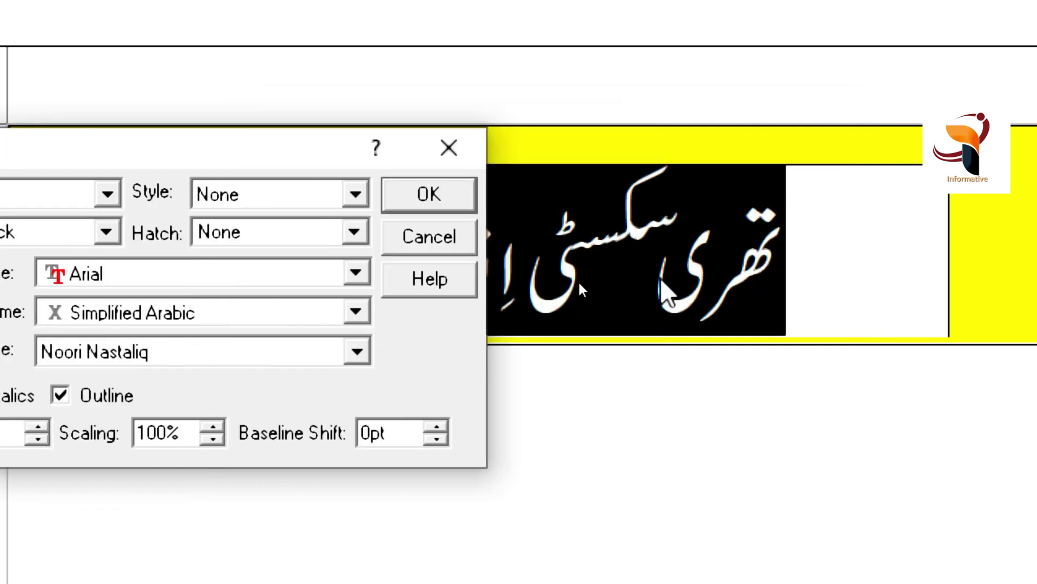
click(434, 195)
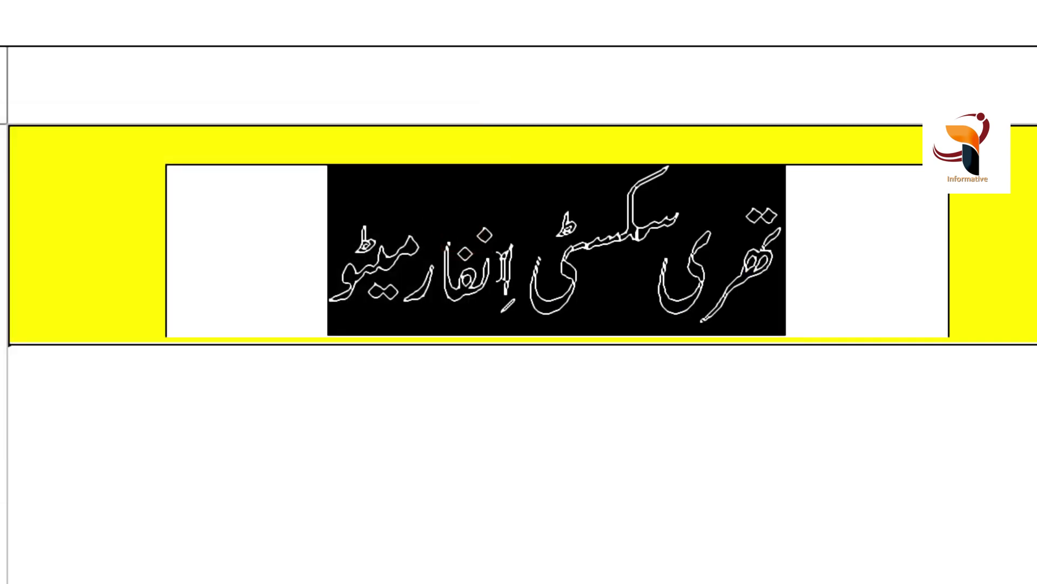
click(620, 274)
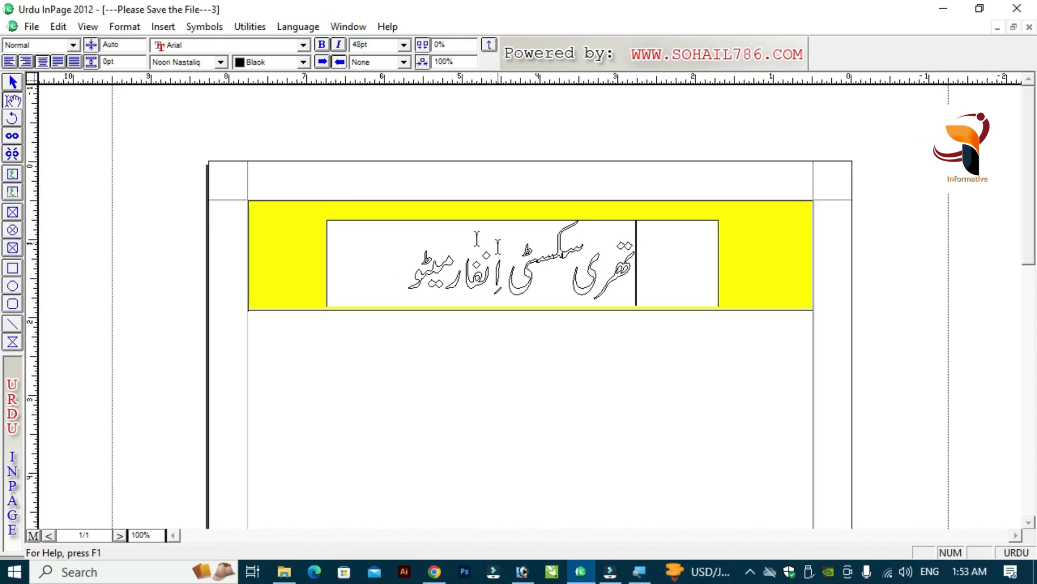
click(14, 82)
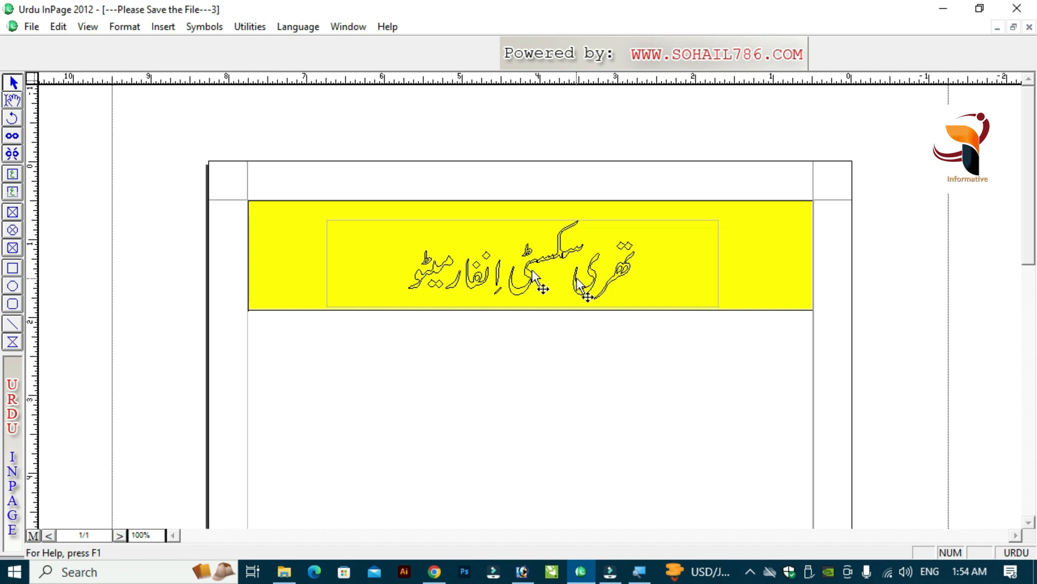
click(13, 100)
click(423, 320)
click(424, 319)
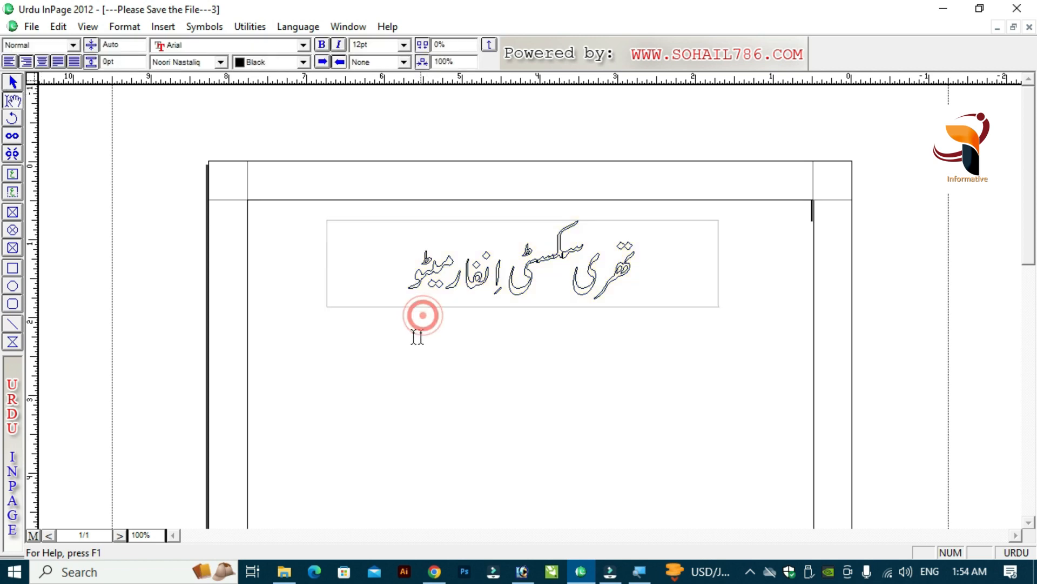
key(ctrl+t)
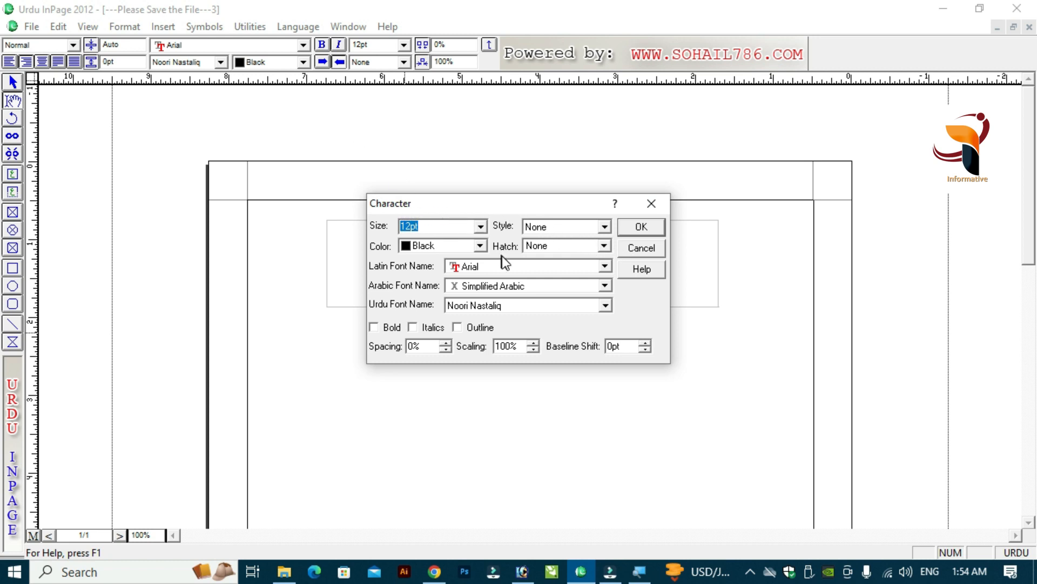
click(641, 246)
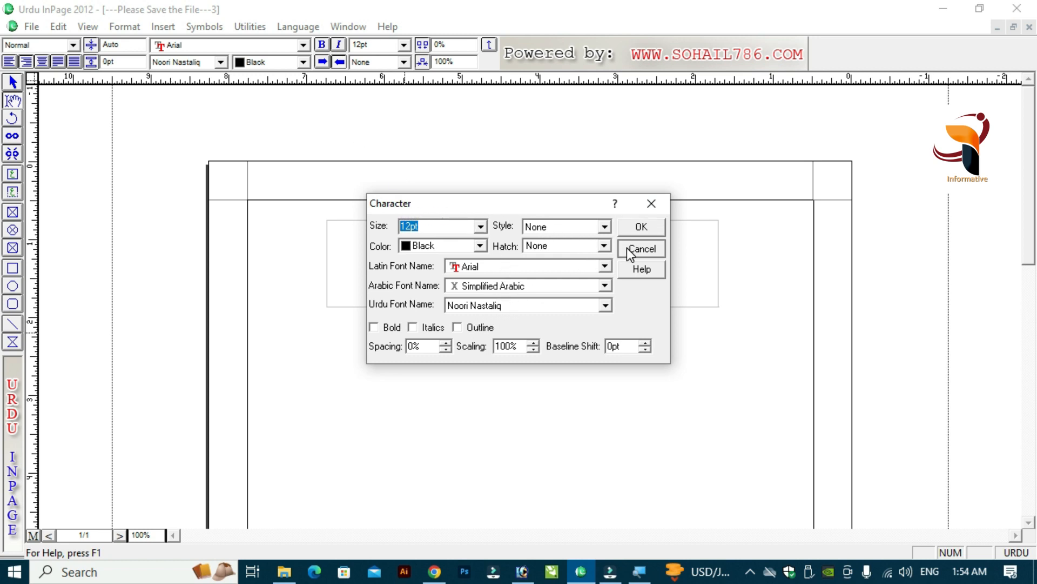
click(14, 81)
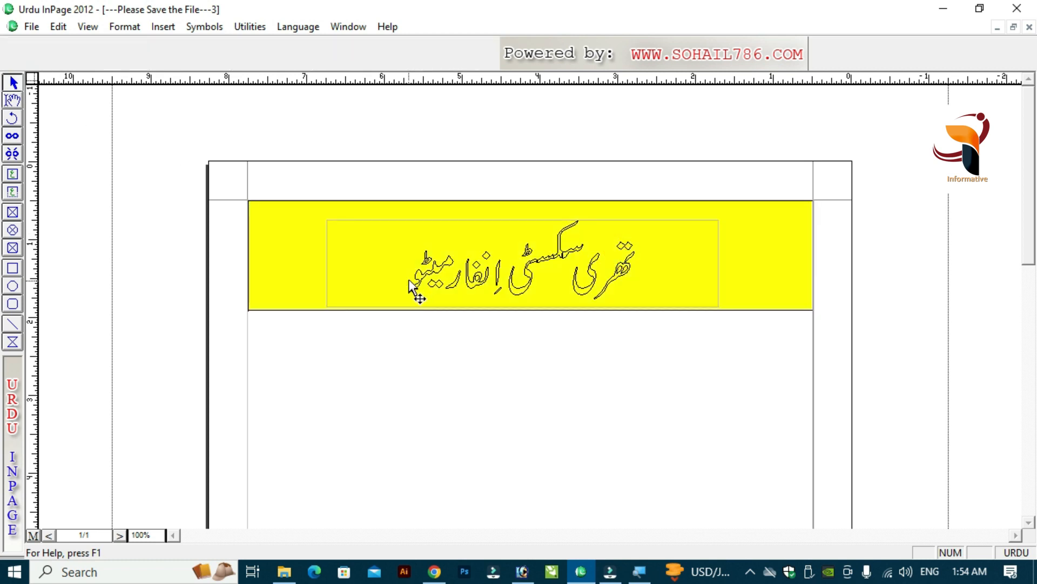
- Enter the Urdu text "تھری سکسٹی اِنفارمیٹو" below the yellow rectangle, centre it and set its size to 48pt
click(13, 100)
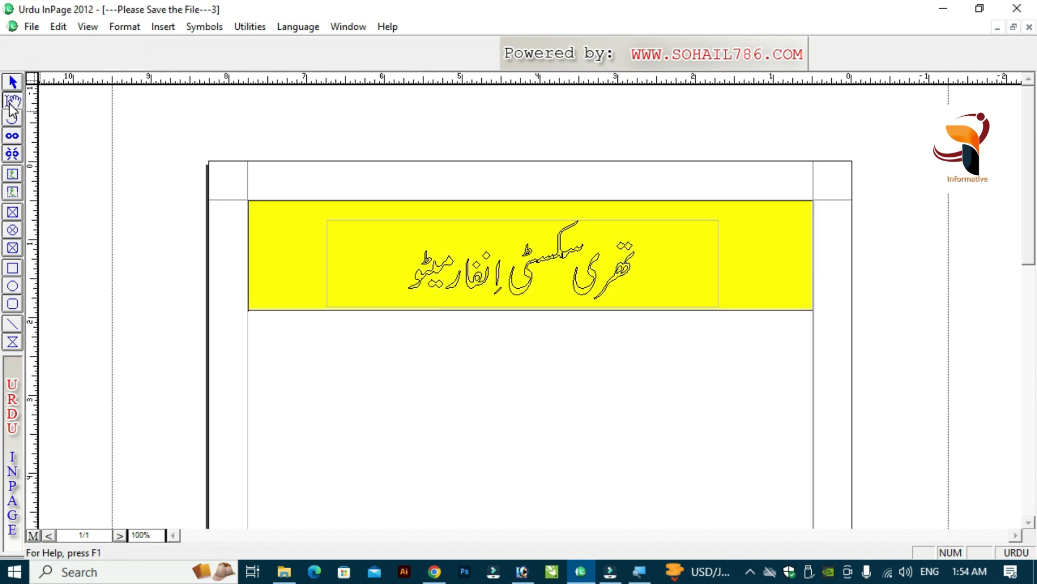
click(534, 390)
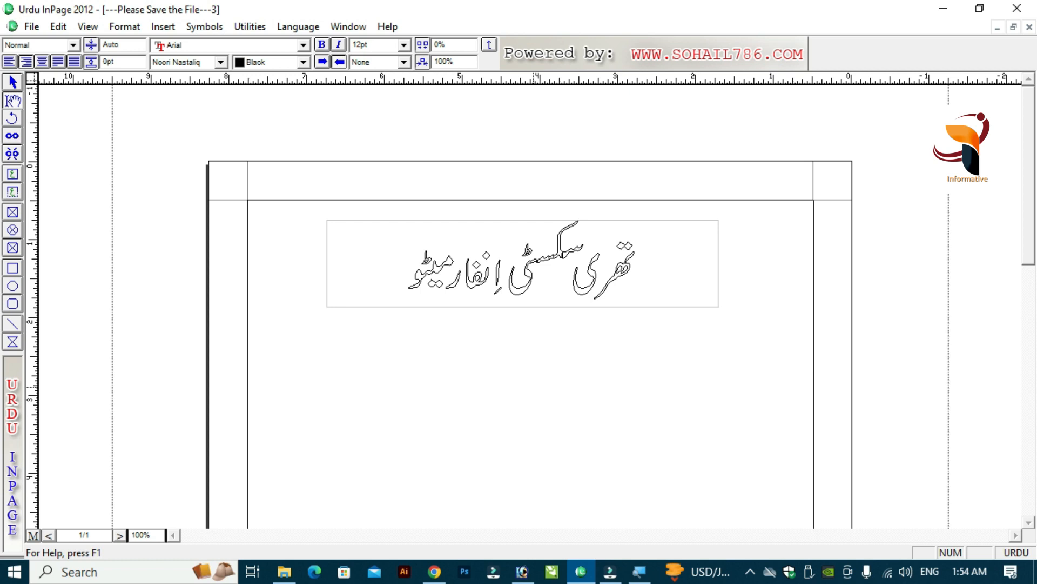
text(ءکسٹی انفارمیٹو)
key(ctrl+a)
click(404, 44)
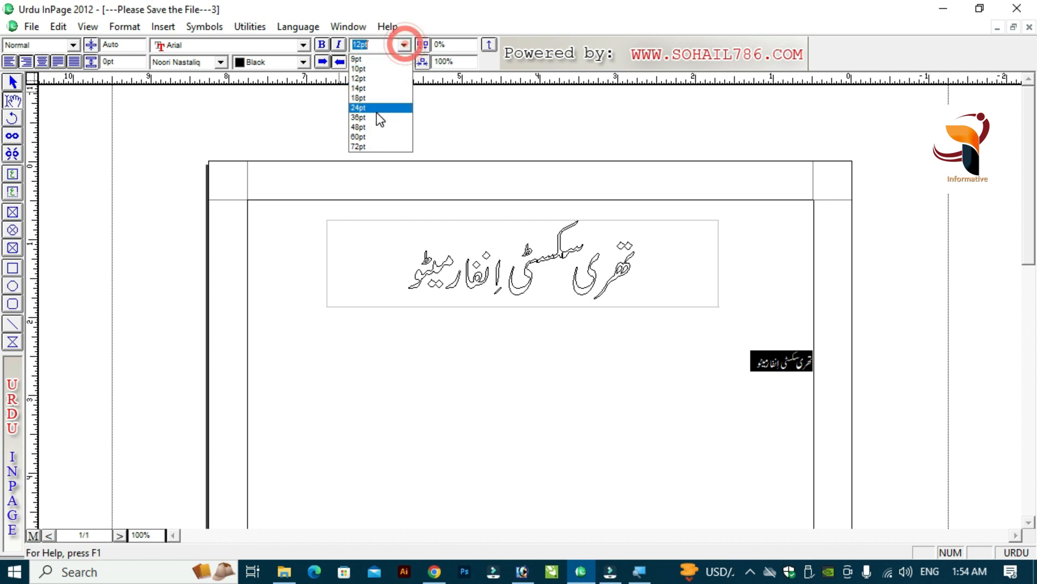
click(359, 127)
click(555, 398)
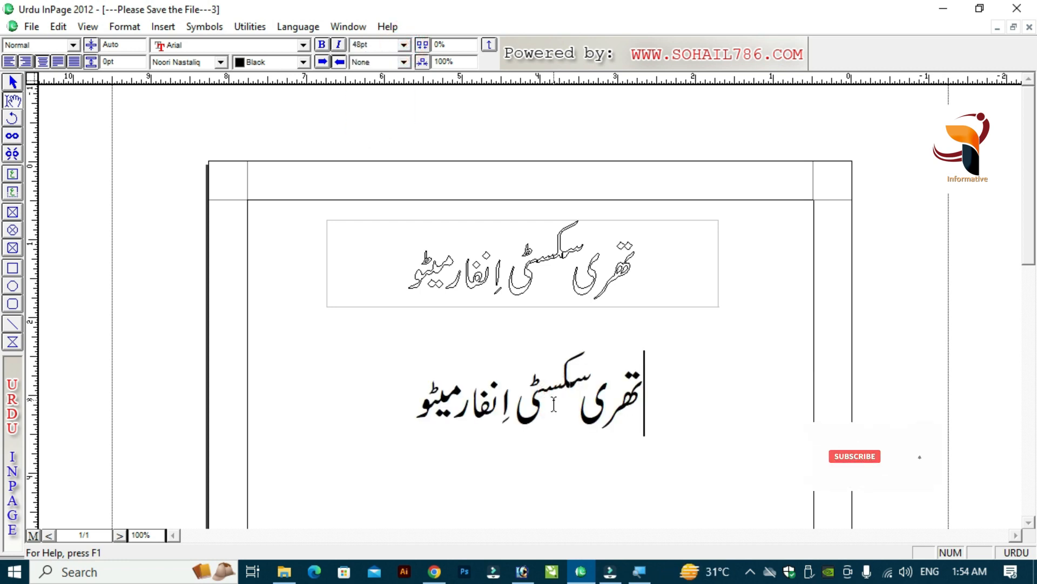
- Change the Urdu font of the whole text line below the yellow rectangle to Bombay Black
key(ctrl+a)
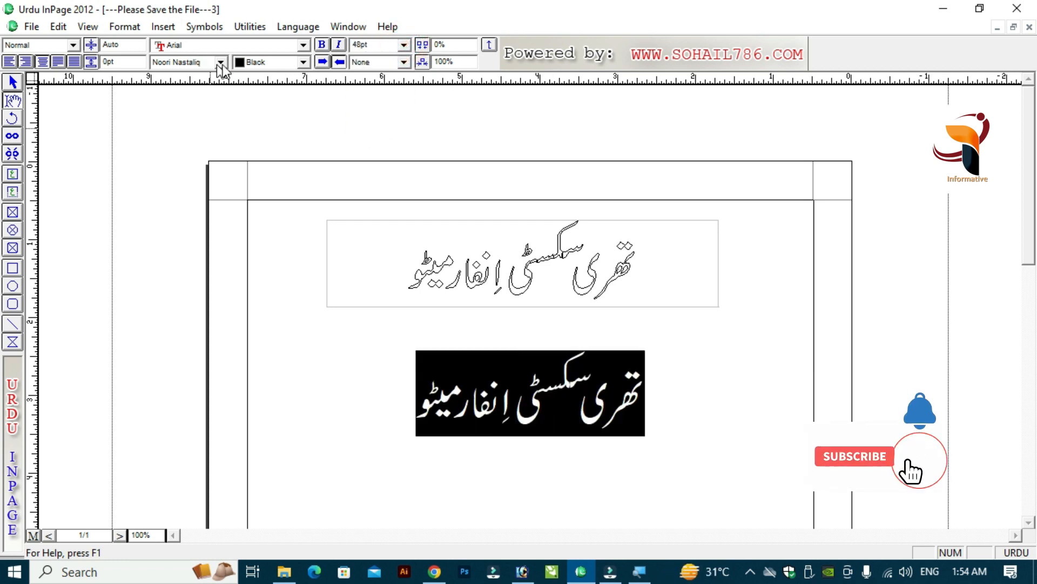
click(221, 62)
click(305, 142)
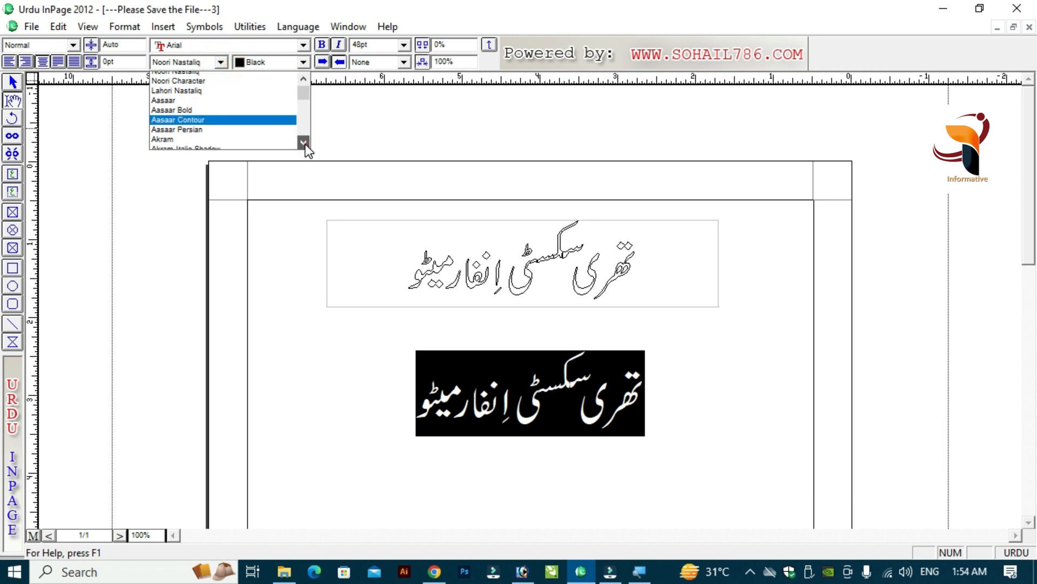
click(304, 143)
click(305, 142)
click(304, 142)
click(305, 142)
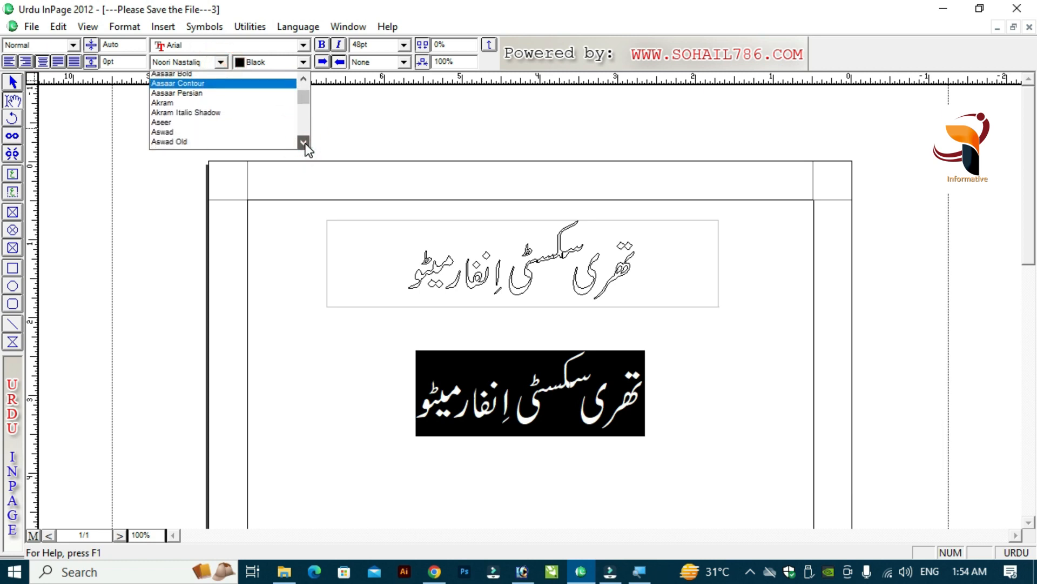
click(305, 142)
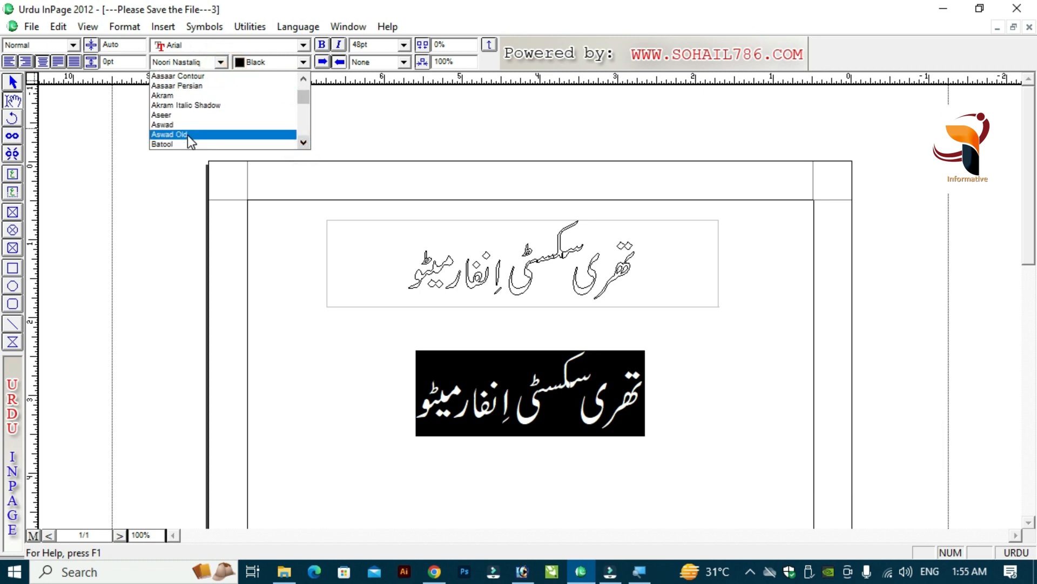
click(199, 61)
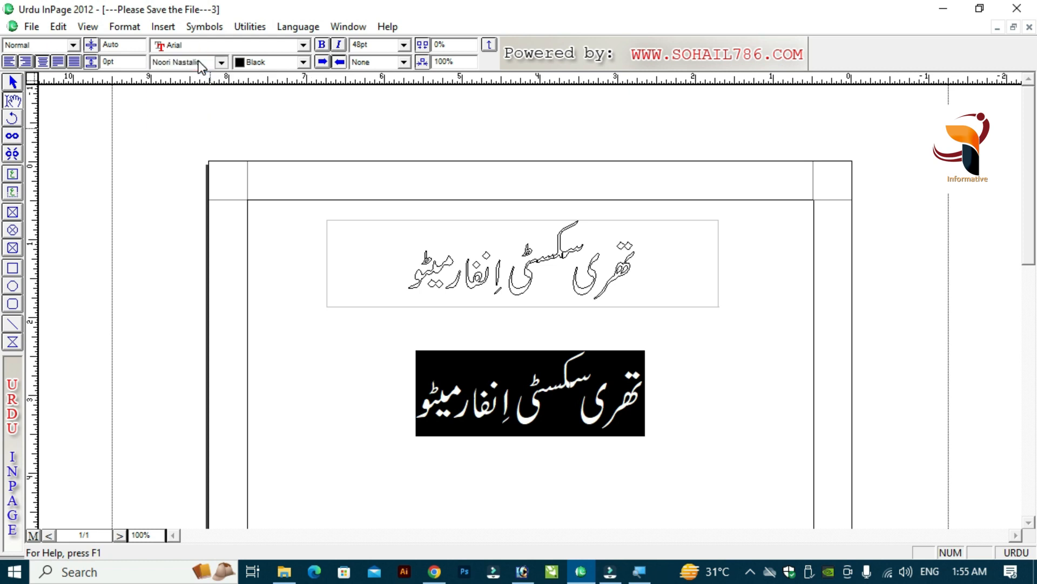
click(199, 61)
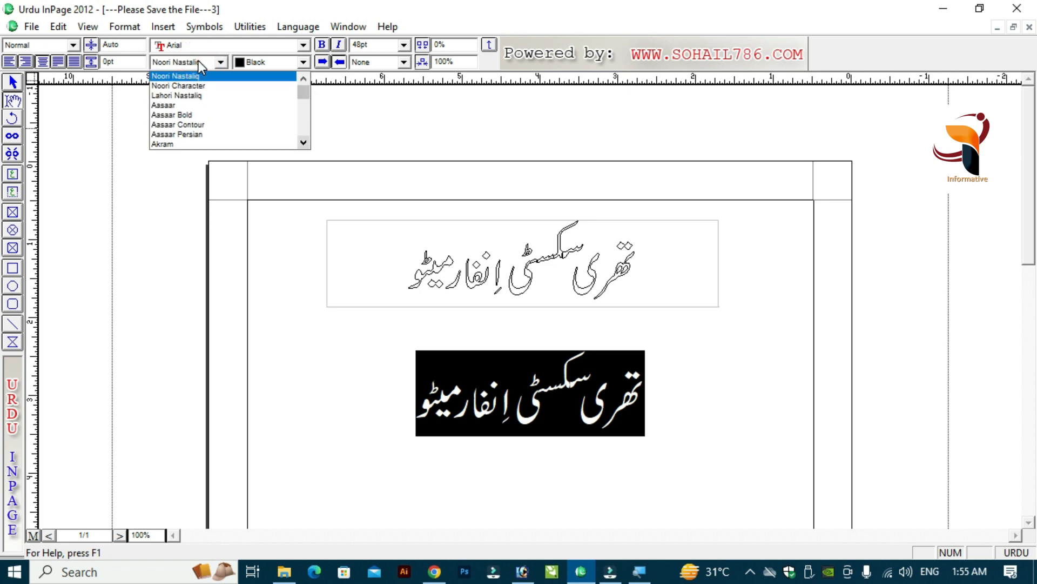
key(b)
key(Return)
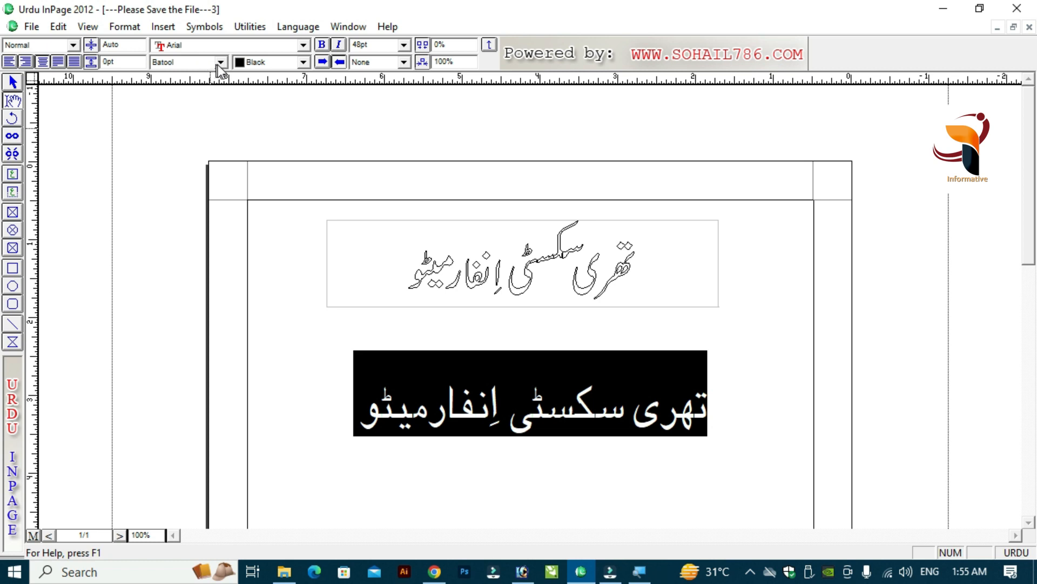
click(220, 63)
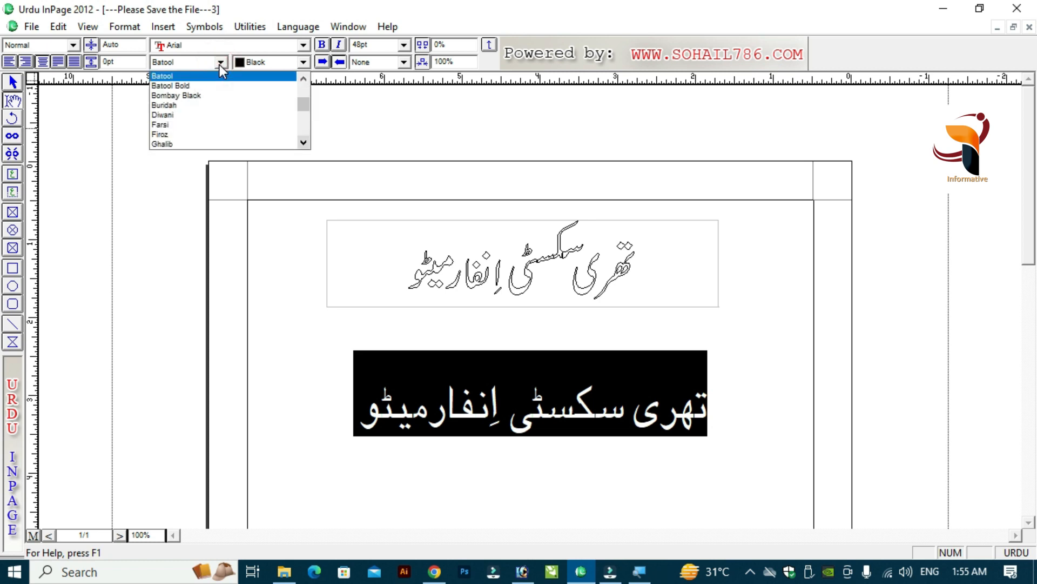
click(199, 95)
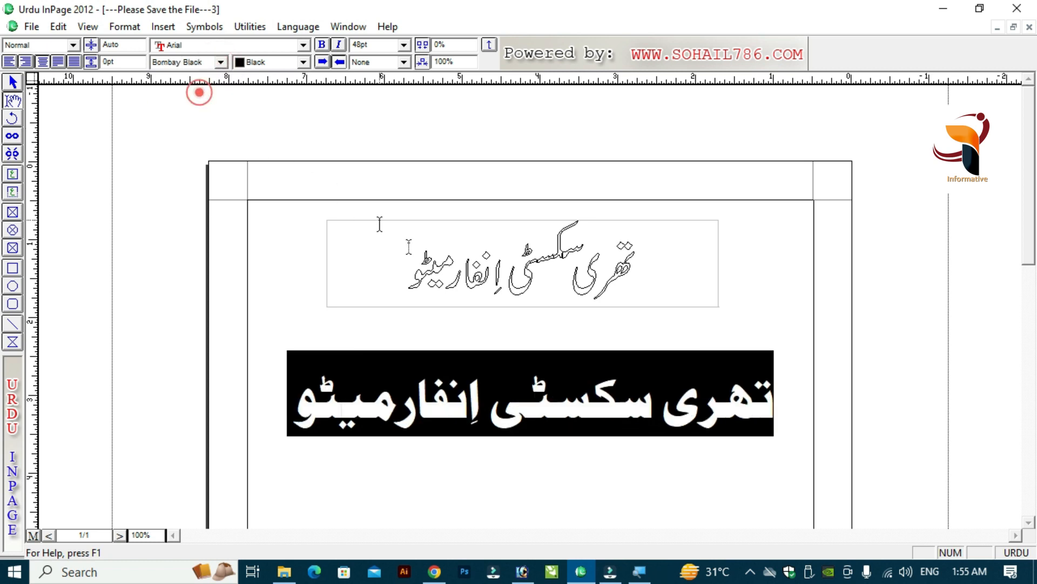
click(572, 394)
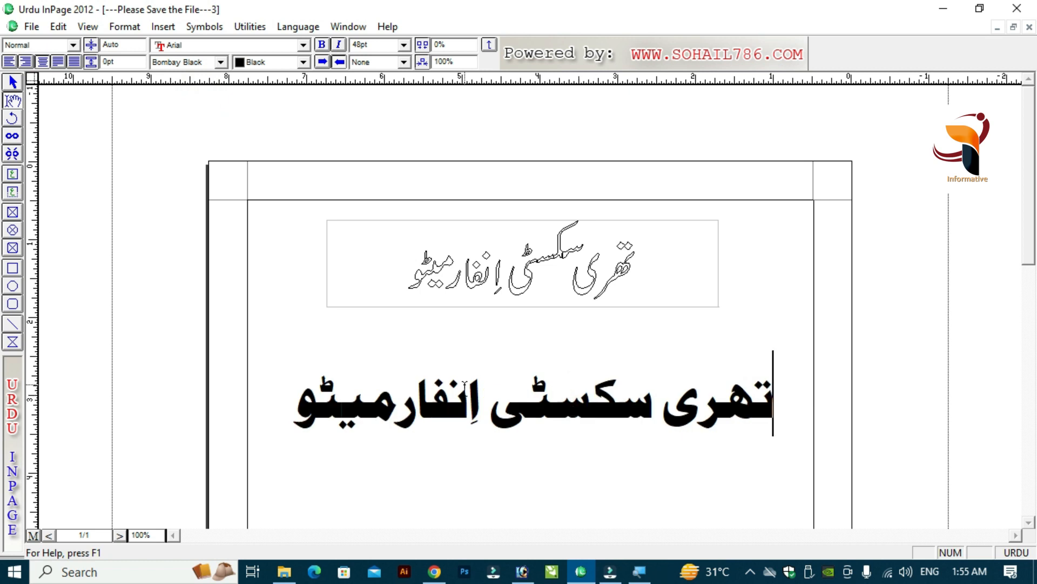
key(ctrl+a)
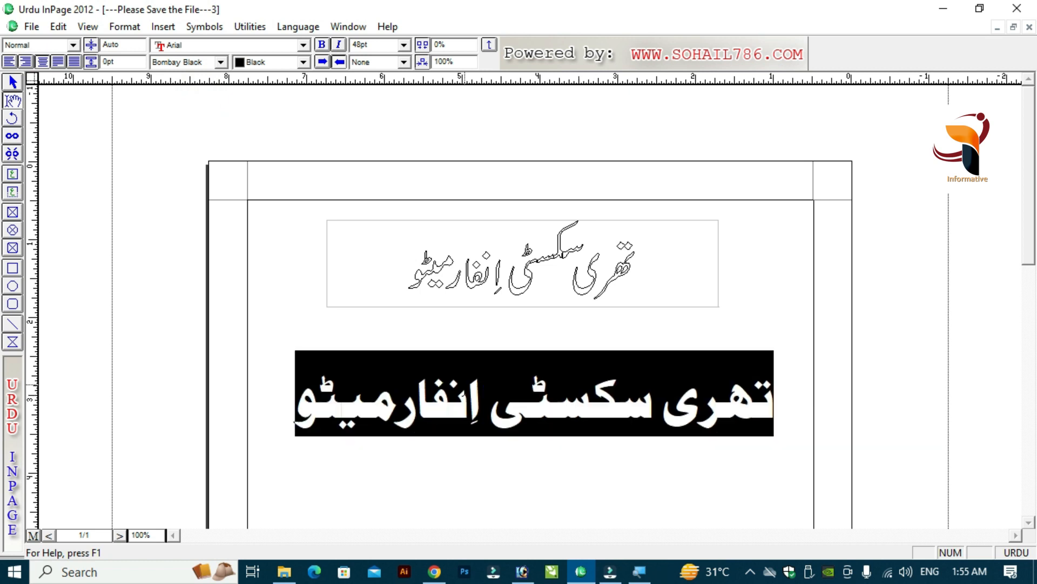
key(Home)
key(ctrl+a)
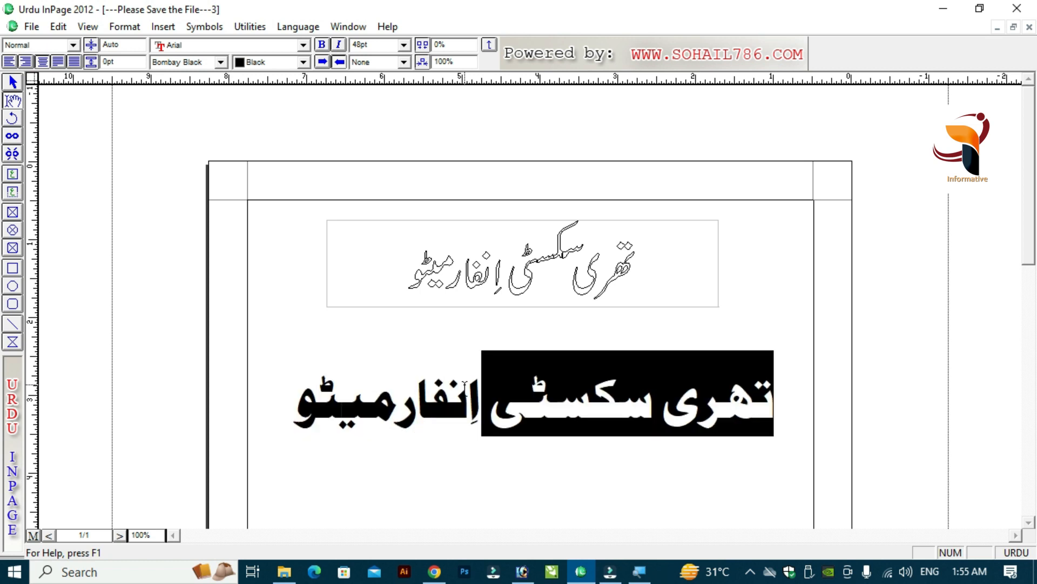
key(Home)
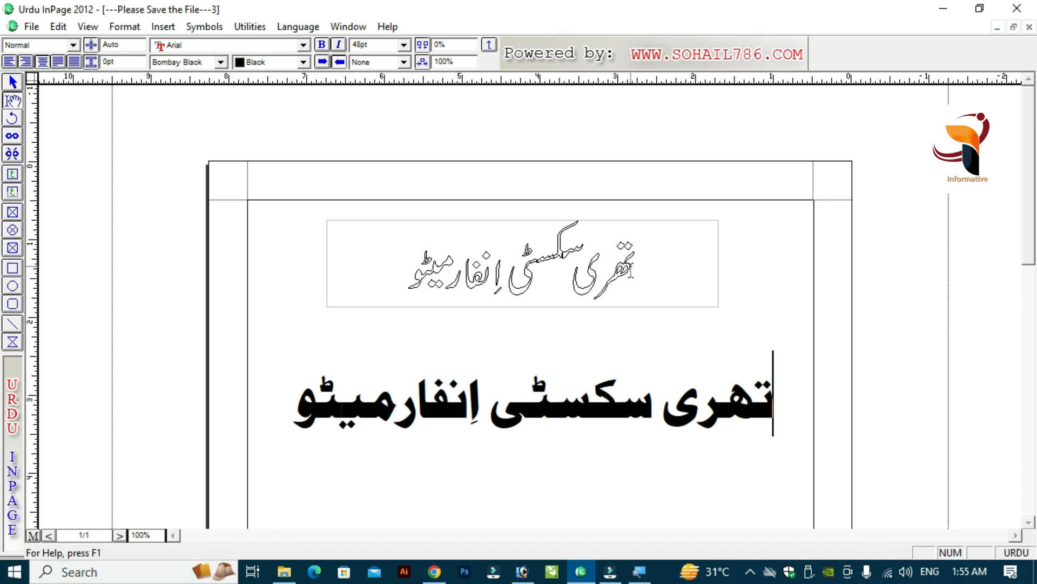
click(622, 253)
key(ctrl+a)
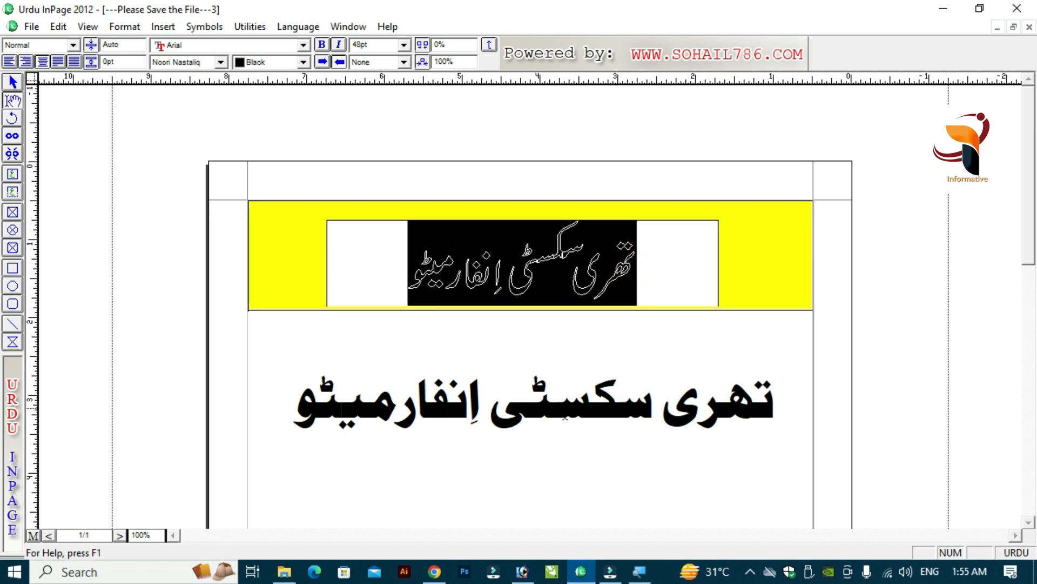
- Apply the diagonal crosshatch pattern as the character hatch of the whole Bombay Black line
click(563, 411)
key(Home)
key(ctrl+a)
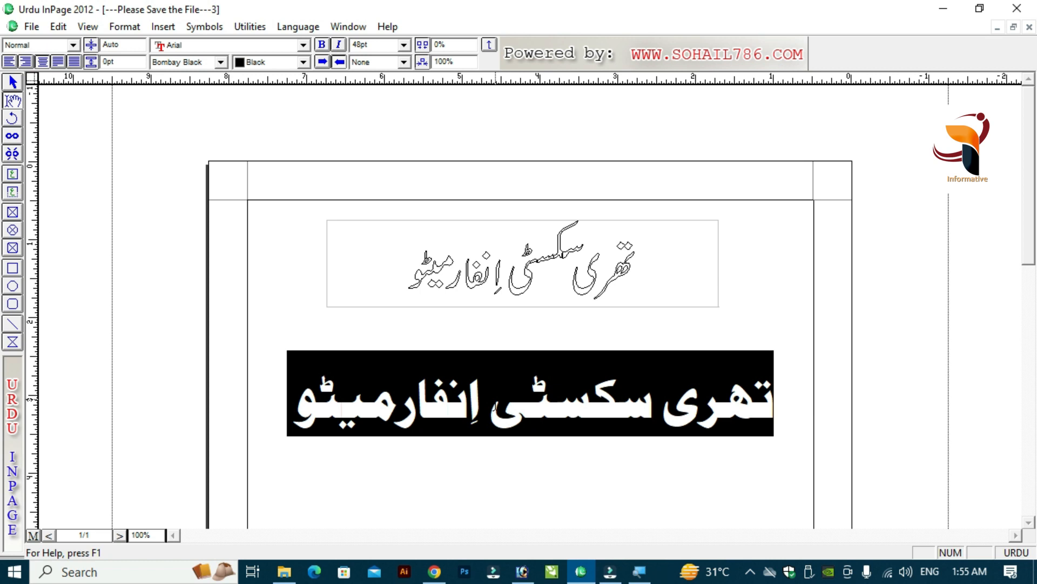
key(ctrl+t)
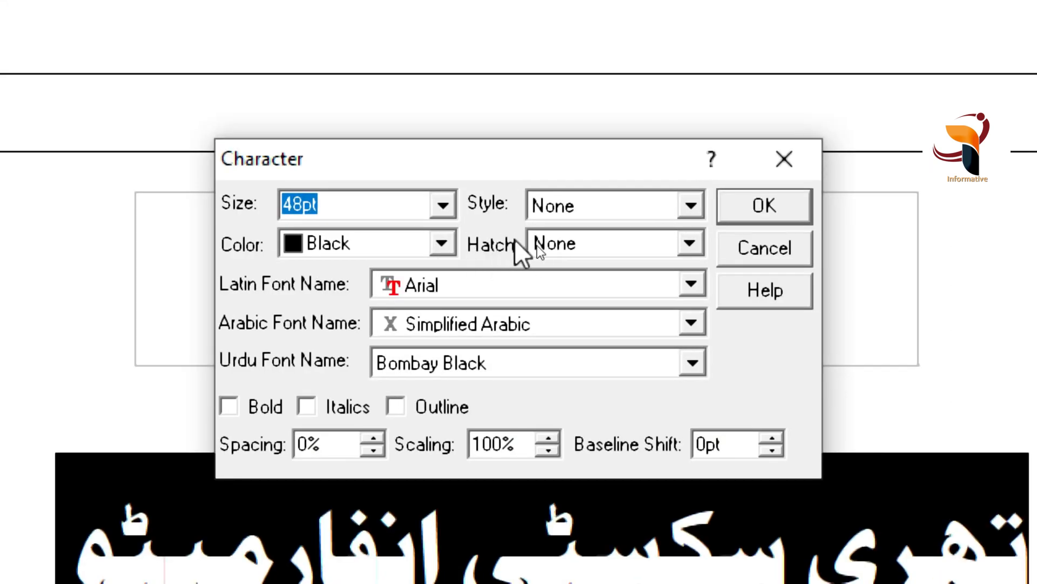
click(692, 248)
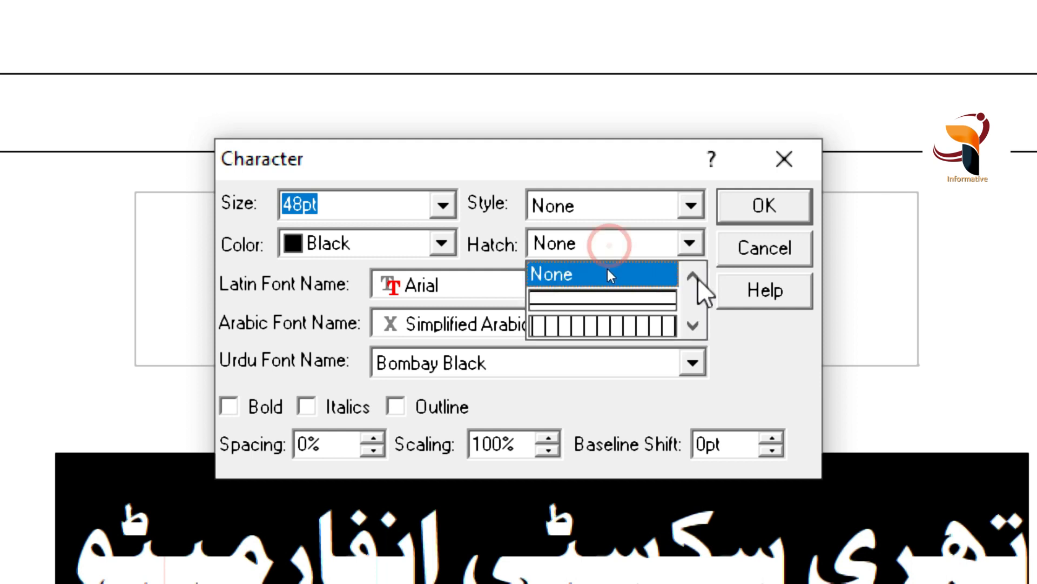
click(694, 325)
click(694, 325)
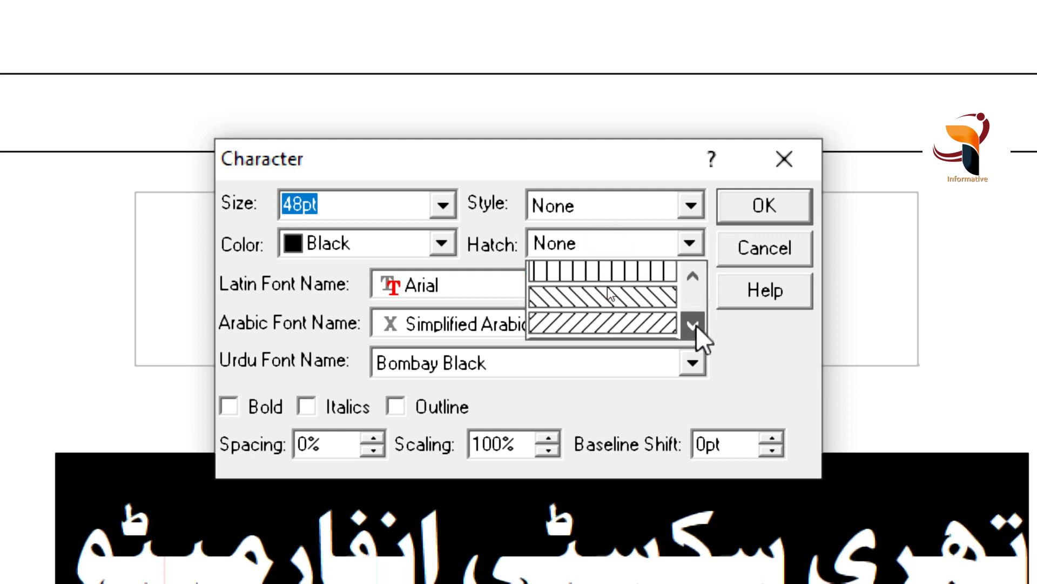
click(694, 326)
click(694, 325)
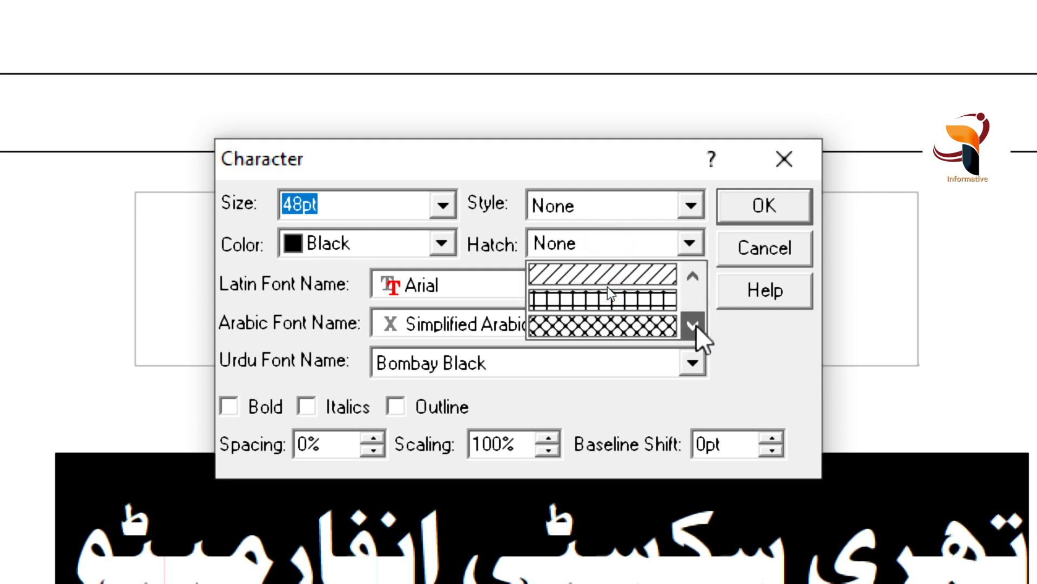
click(643, 325)
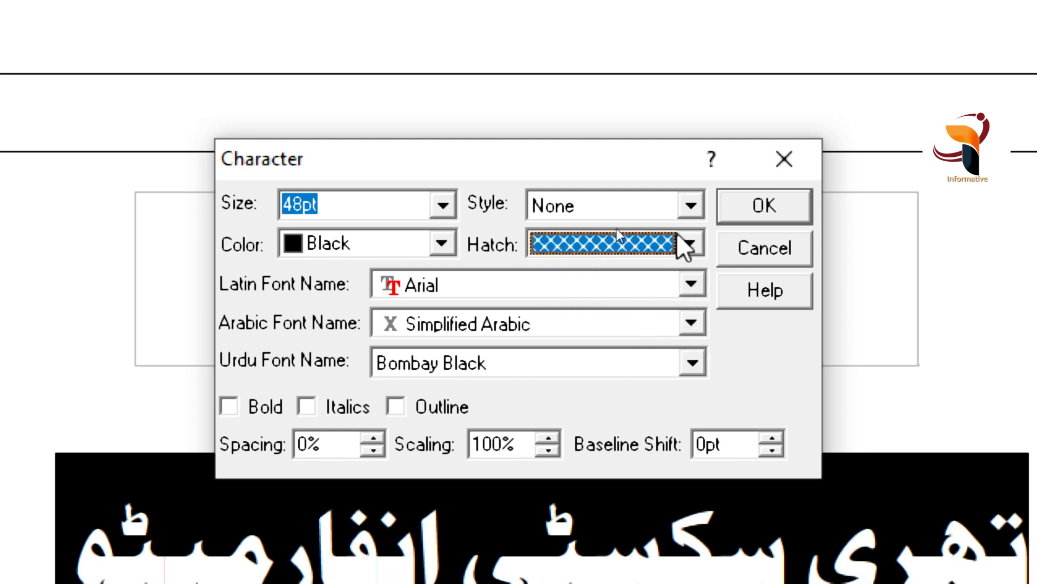
click(758, 205)
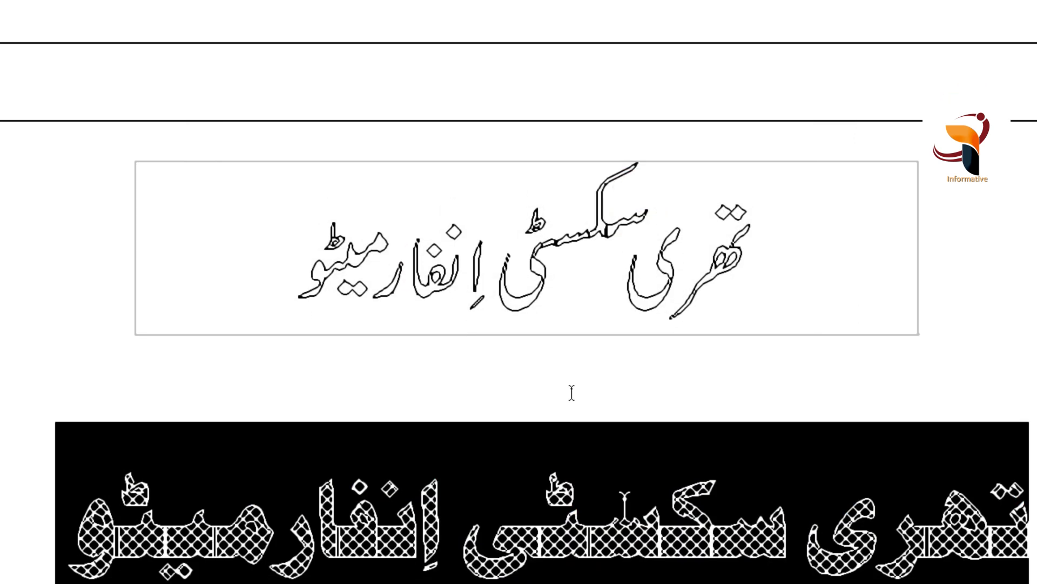
click(571, 394)
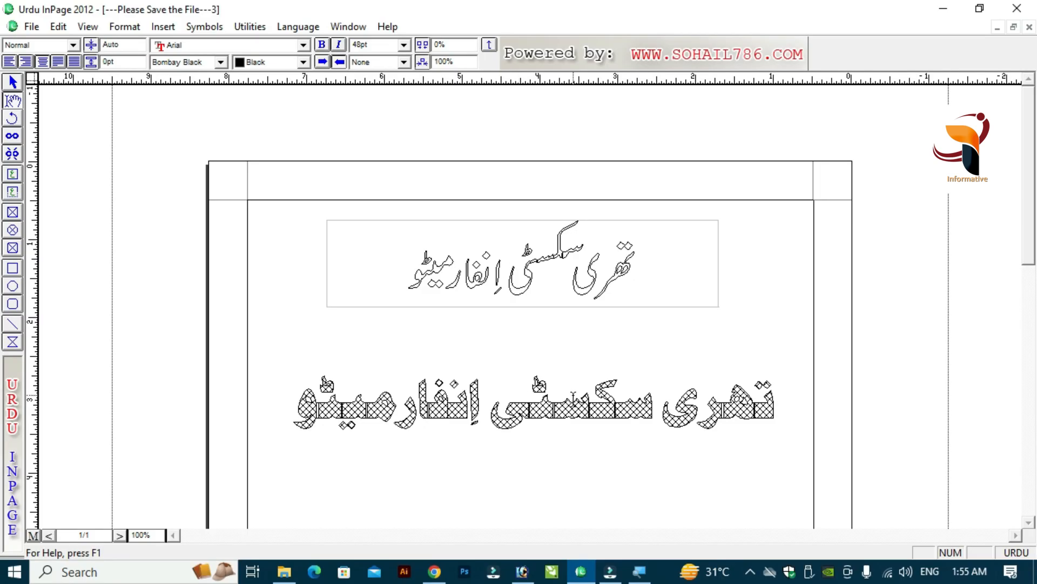
click(644, 518)
- Set the character hatch of the whole Bombay Black line to the square grid pattern of horizontal and vertical lines
click(565, 402)
click(652, 402)
drag(773, 403, 287, 403)
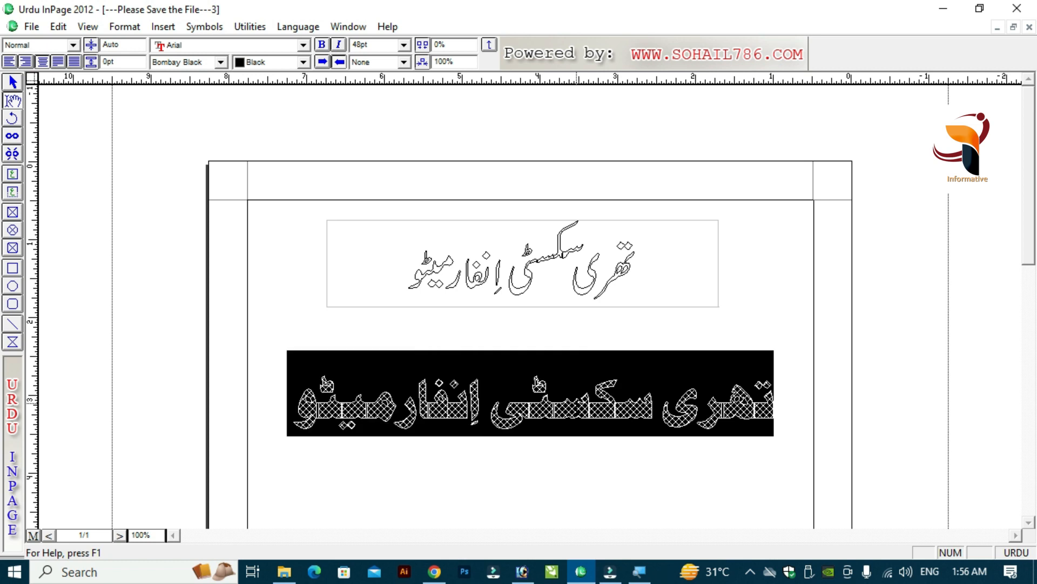
right_click(574, 403)
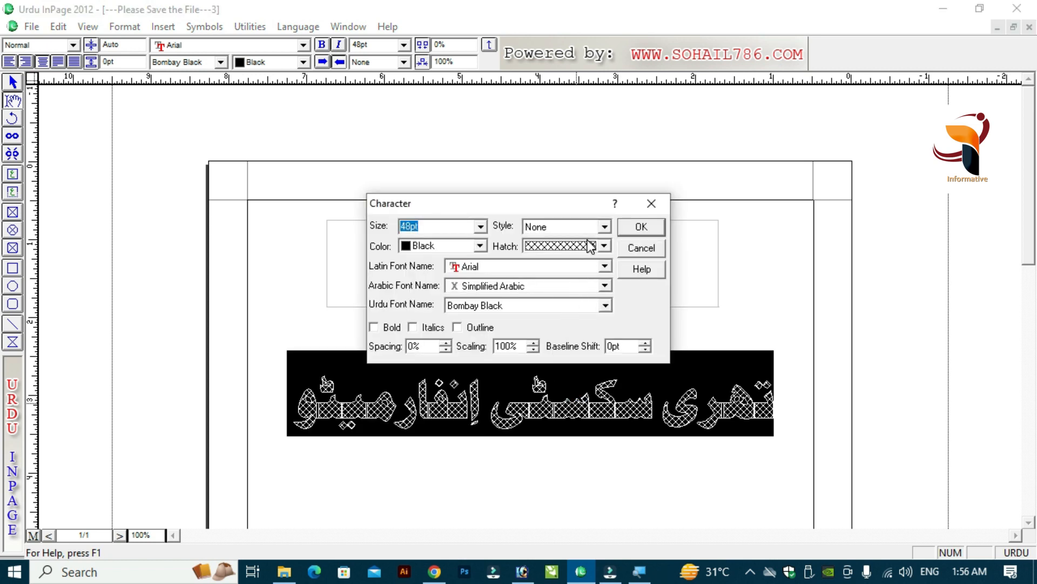
click(604, 246)
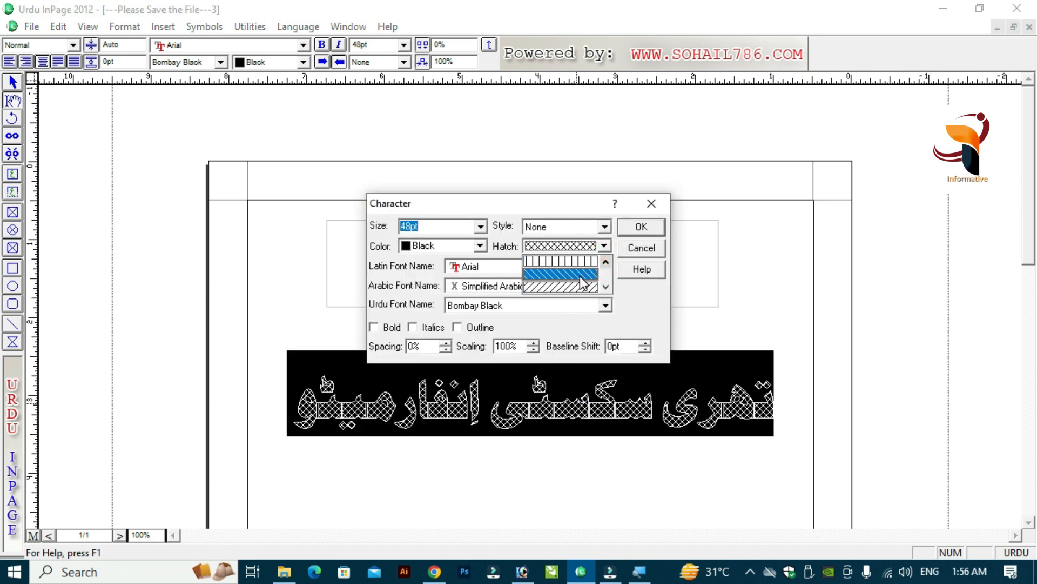
click(580, 276)
click(605, 244)
click(606, 262)
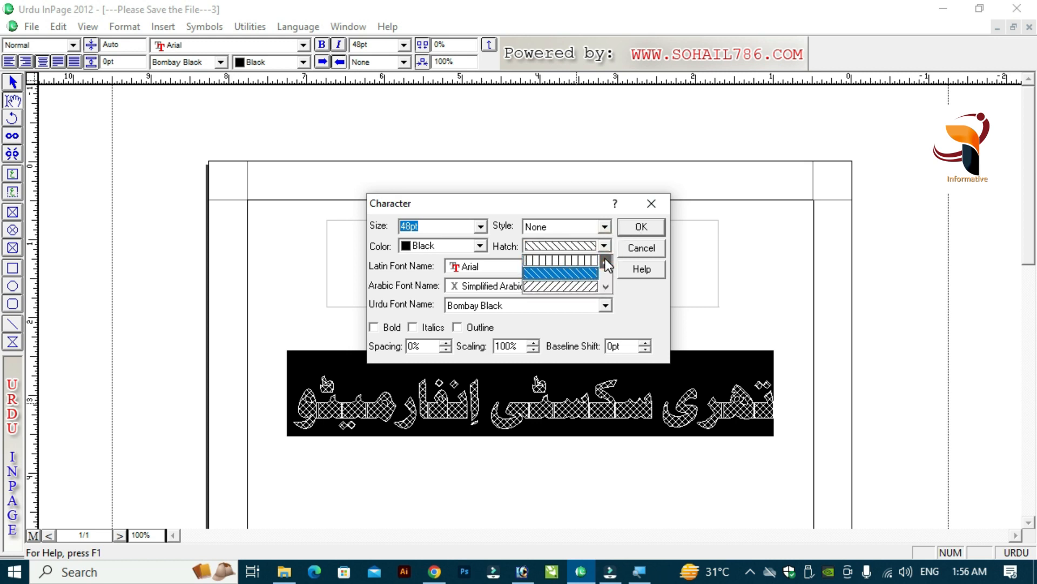
click(583, 272)
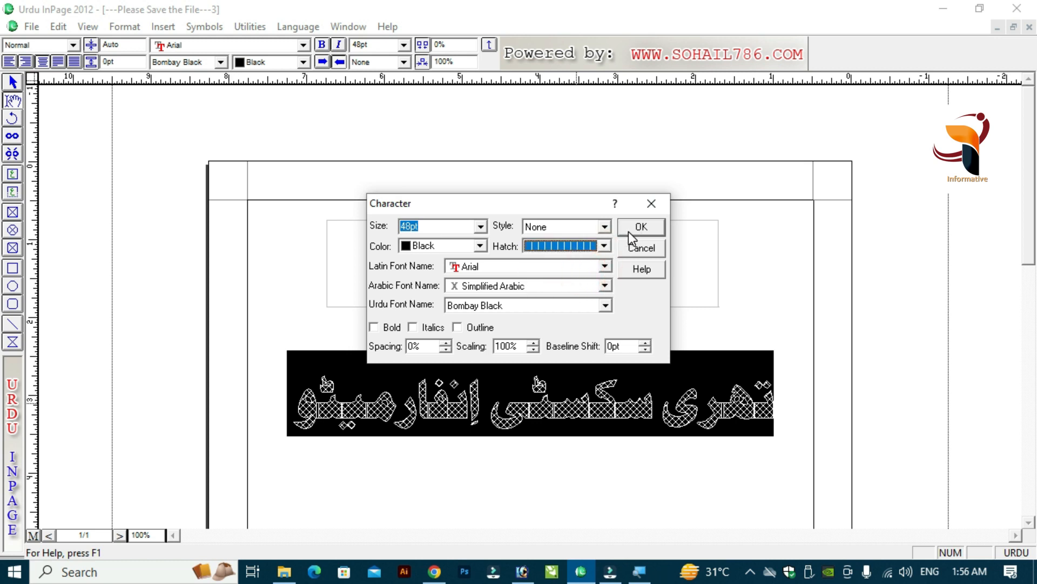
click(604, 245)
click(605, 286)
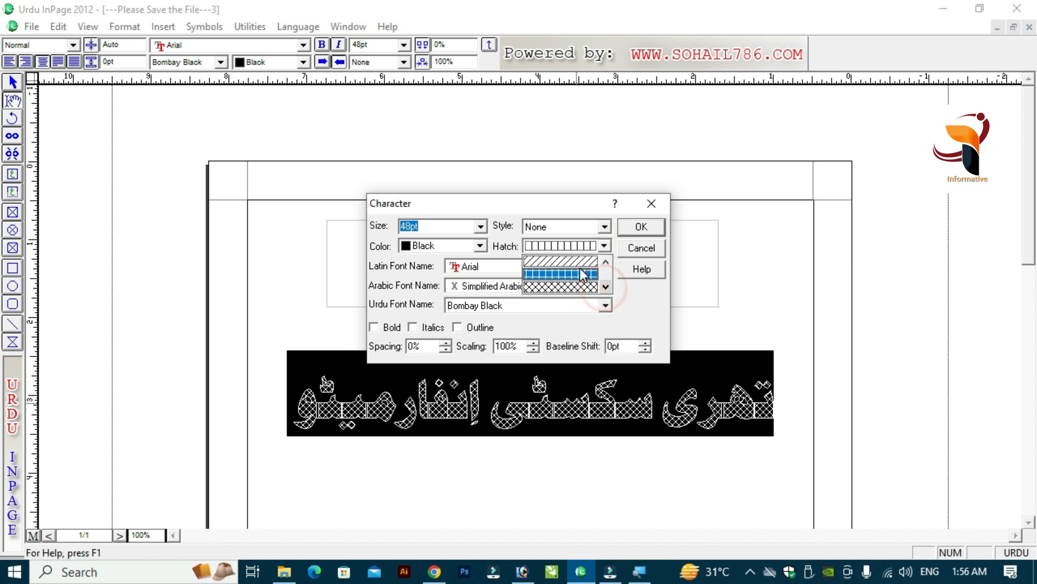
click(580, 273)
click(639, 228)
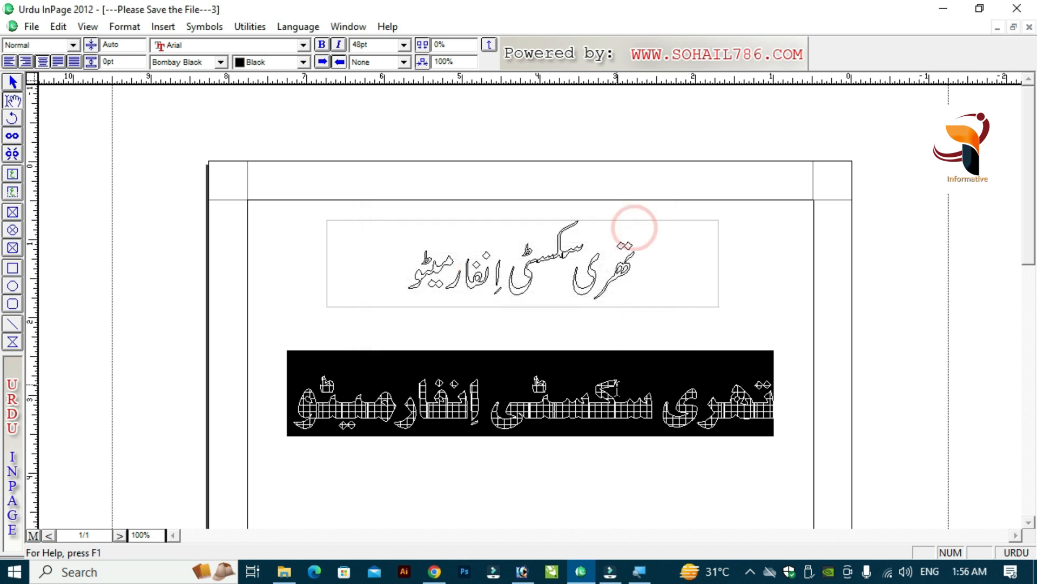
- Copy the grid-hatched Bombay Black line and place the text cursor on a new line below it
click(625, 382)
drag(772, 394, 291, 395)
key(ctrl+c)
click(773, 394)
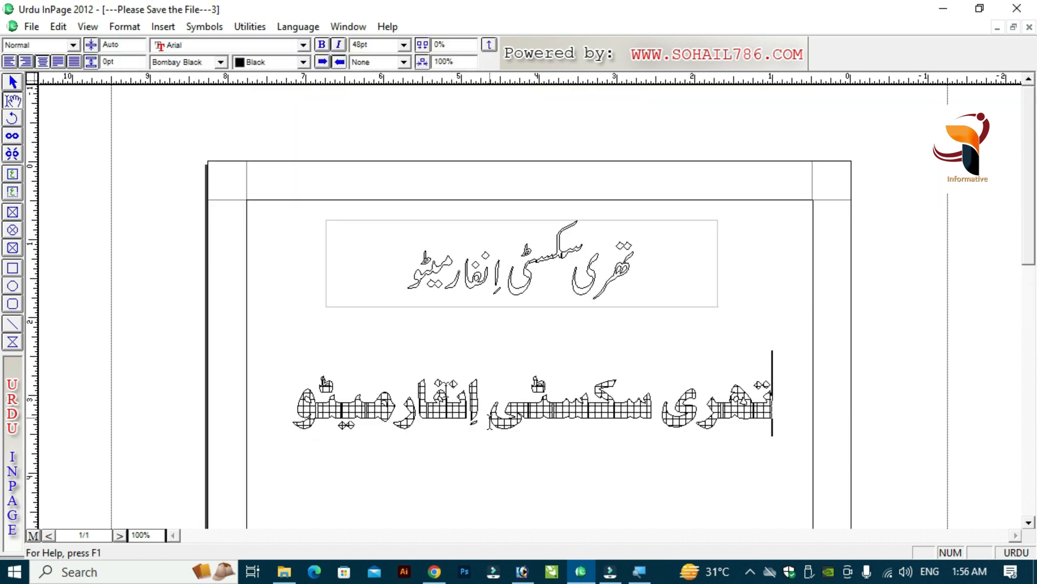
key(ctrl+Left)
key(ctrl+Left)
key(ctrl+Left)
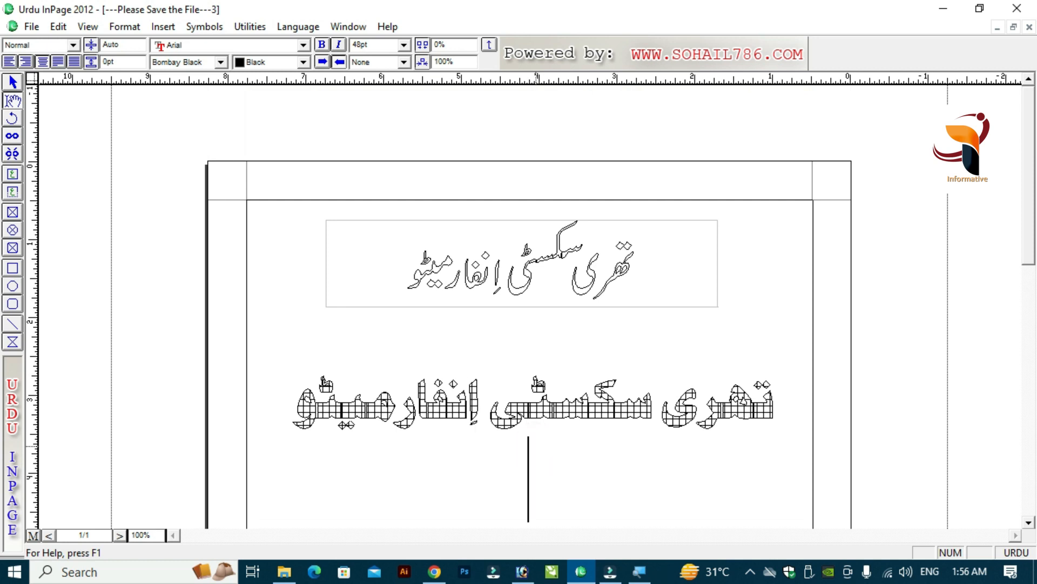
- Draw a rectangle about 7.27" wide and 1.26" high between the margins below the hatched line and fill it black
scroll(540, 448, down, 3)
click(13, 268)
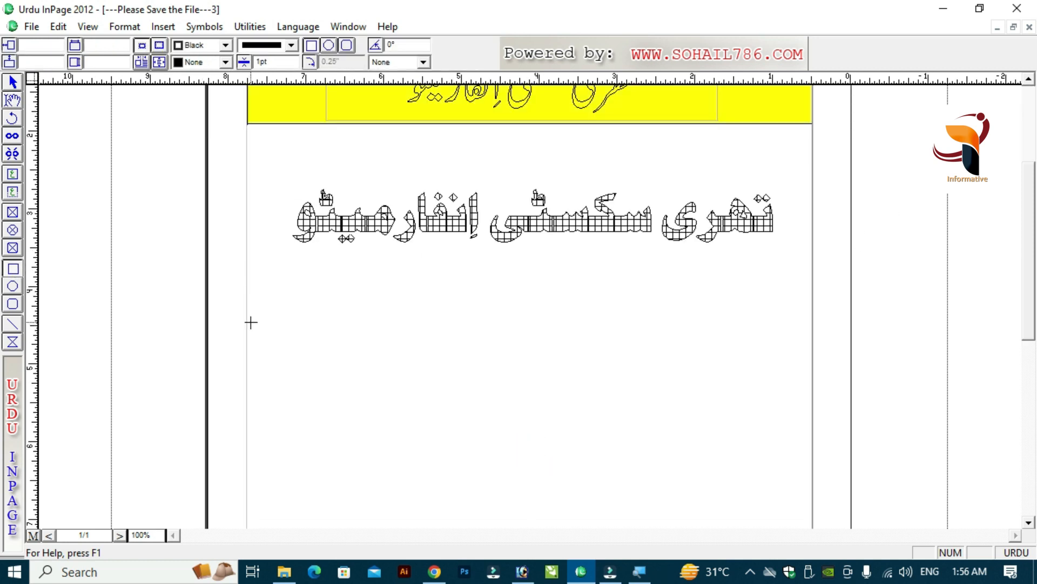
drag(247, 329, 809, 428)
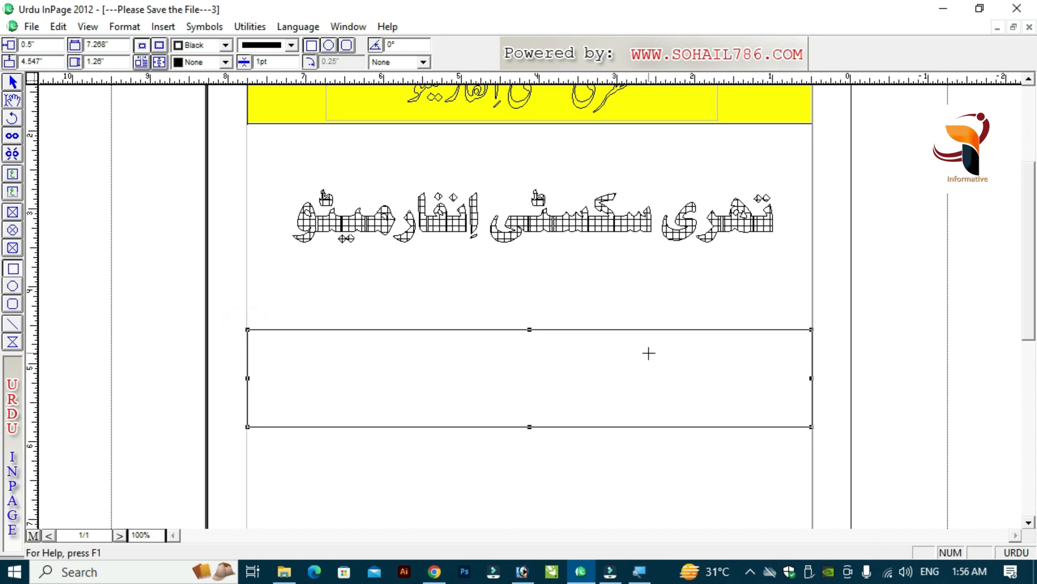
click(225, 62)
click(205, 104)
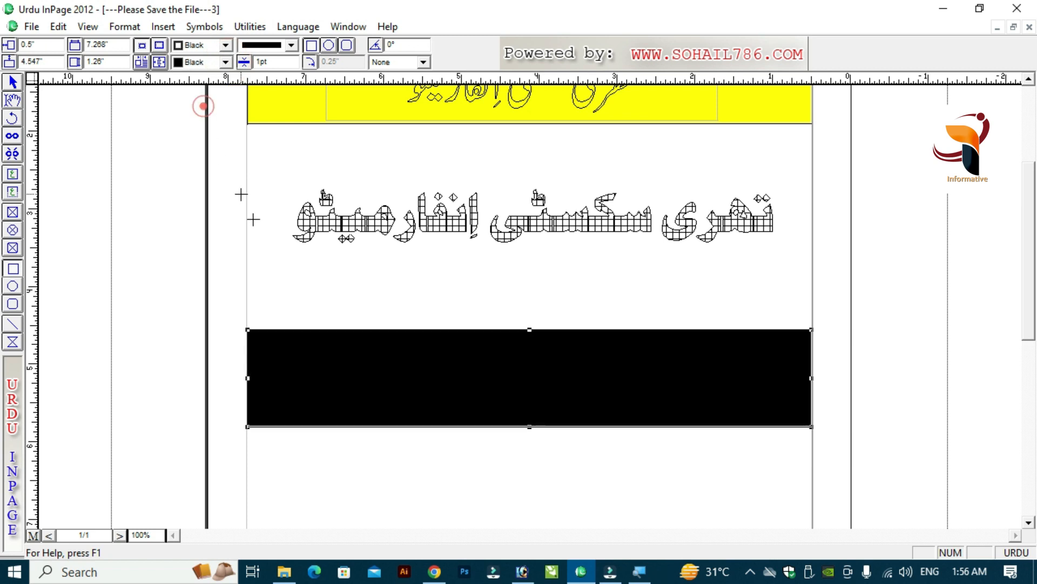
- Create a text box inside the black rectangle with the centred Urdu text "تھری سکسٹی اِنفارمیٹو" at 36pt
click(13, 100)
click(387, 389)
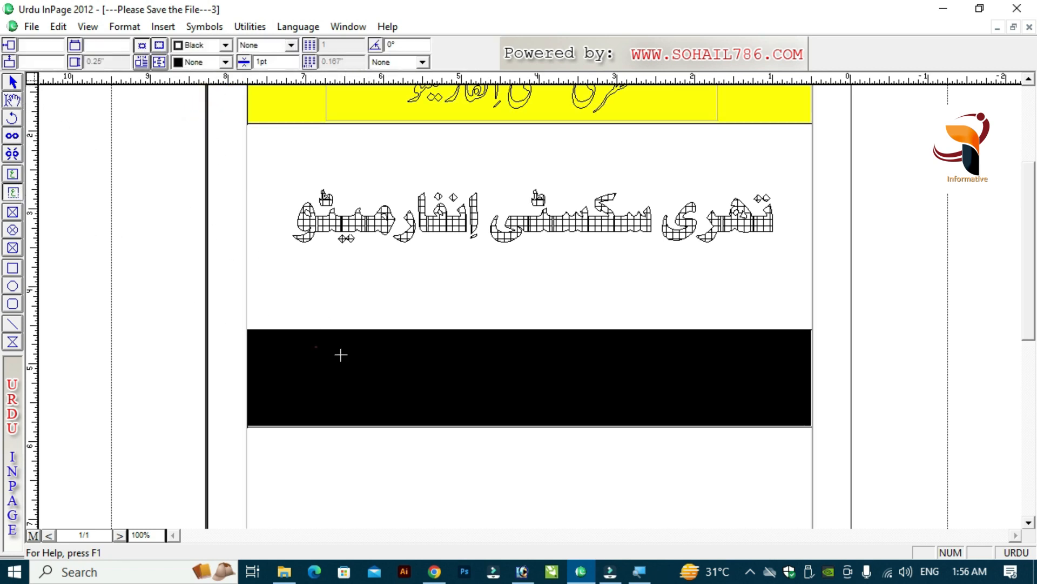
drag(316, 347, 706, 368)
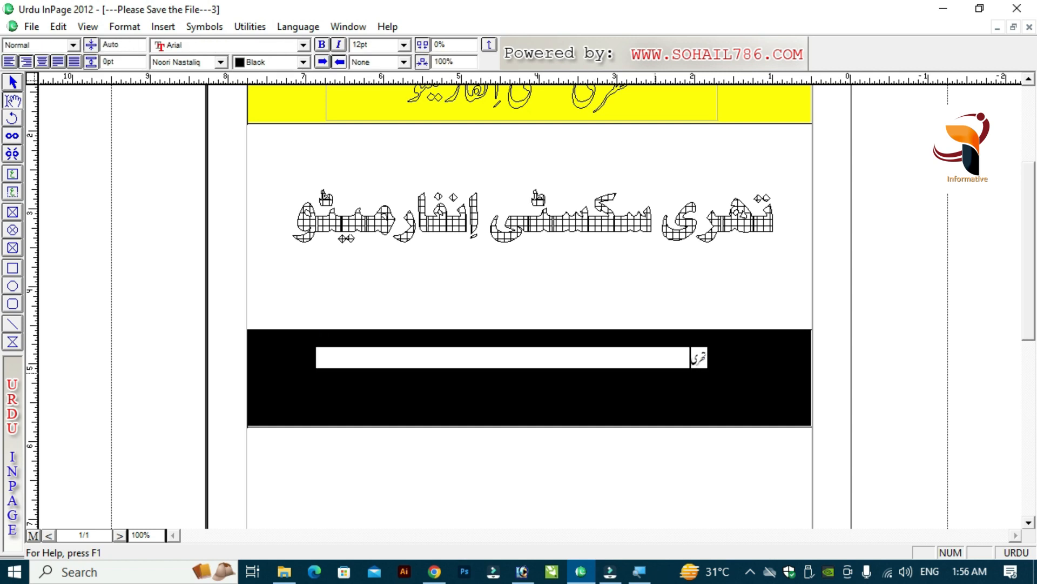
key(ctrl+v)
click(404, 45)
click(388, 113)
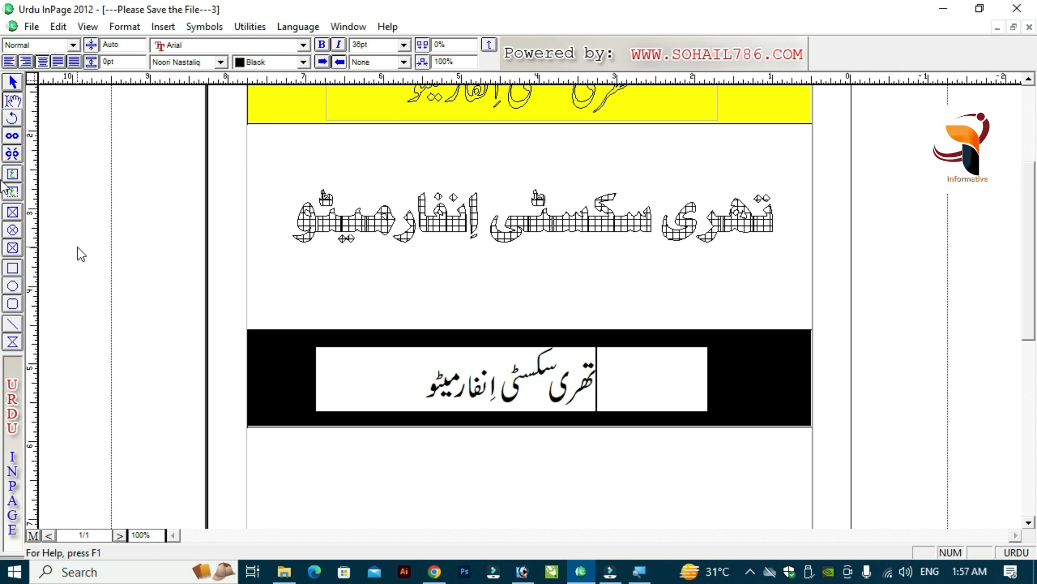
- Set the font colour of the whole Urdu text in the black rectangle's text box to White
click(13, 82)
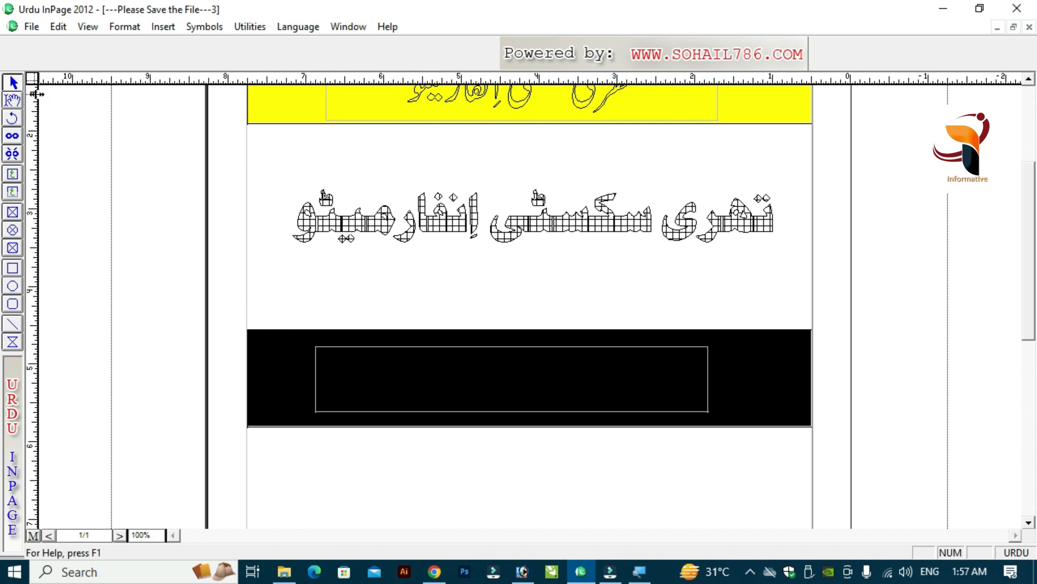
click(13, 101)
click(352, 382)
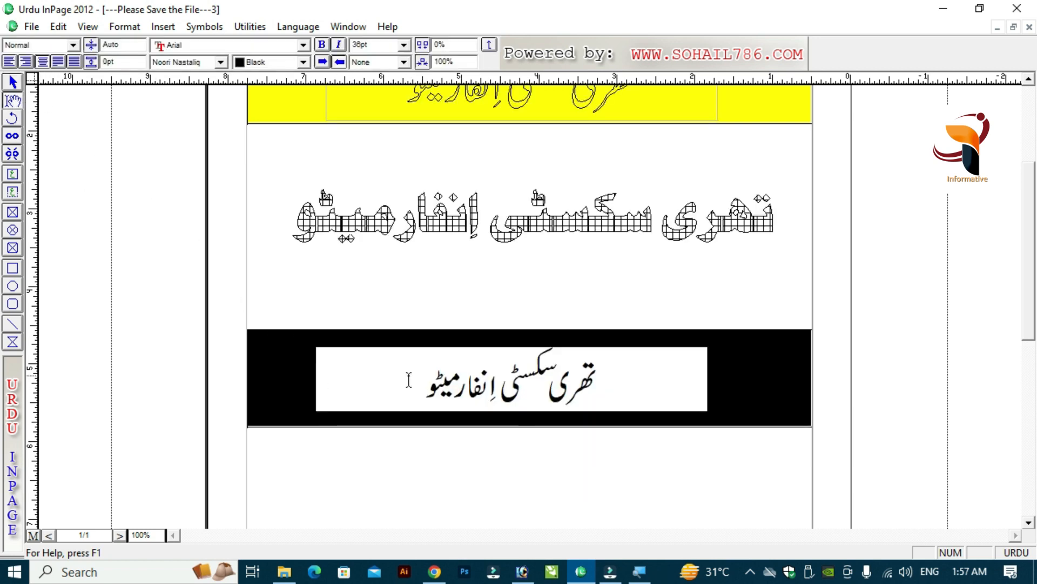
drag(408, 375, 595, 383)
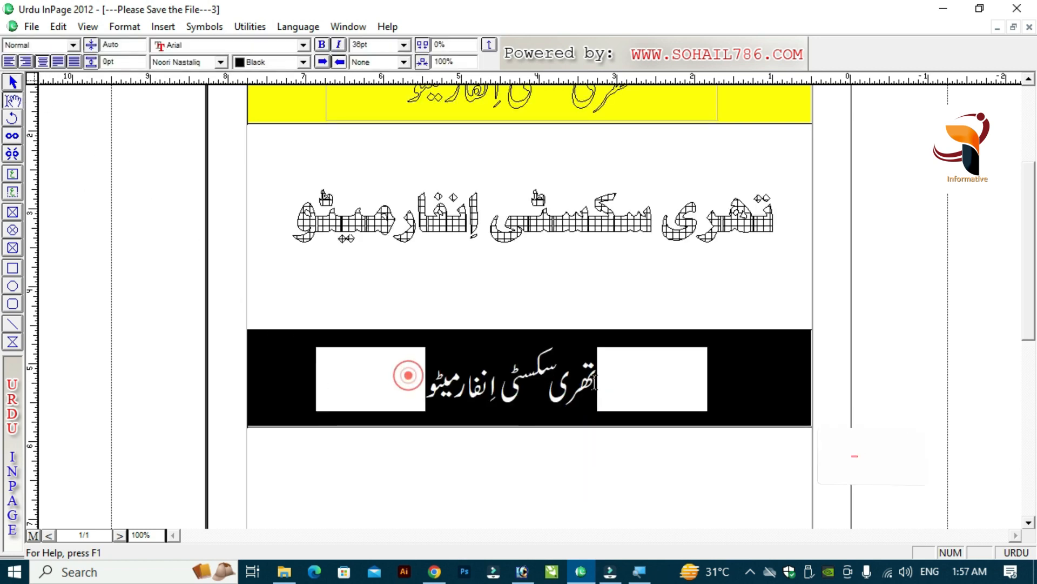
click(304, 62)
click(305, 129)
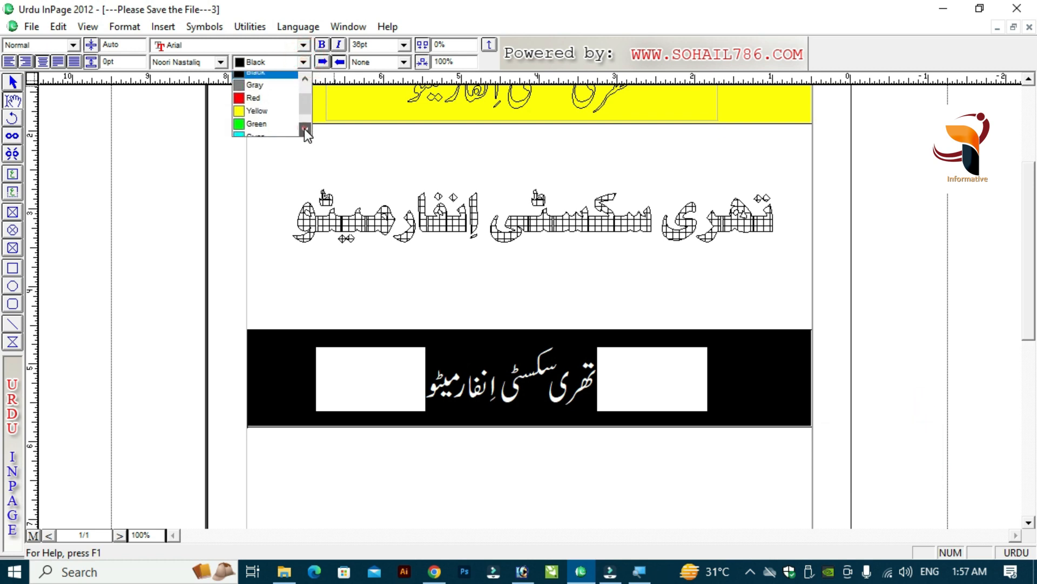
click(304, 129)
click(305, 129)
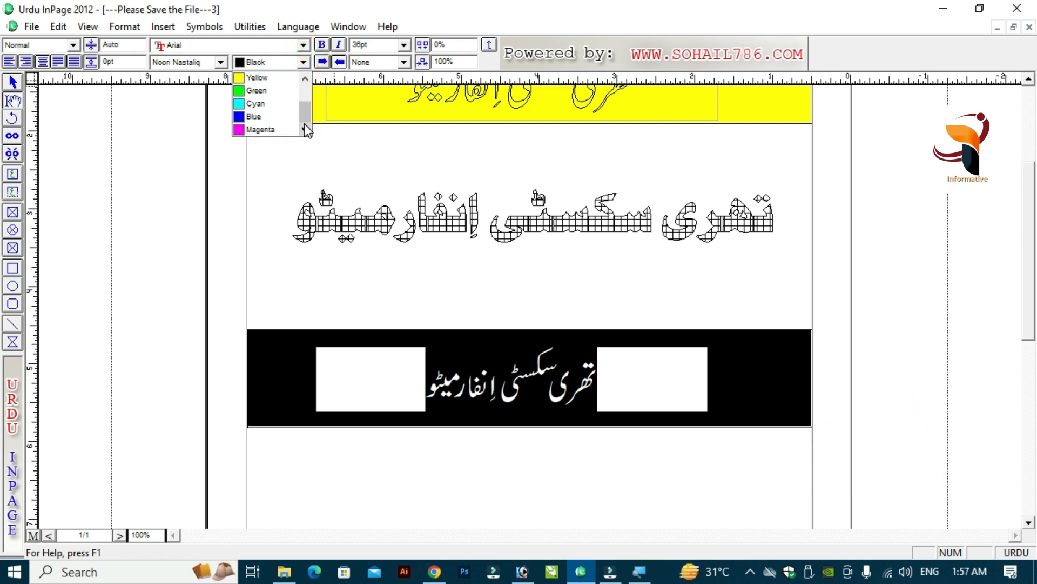
click(307, 79)
click(307, 79)
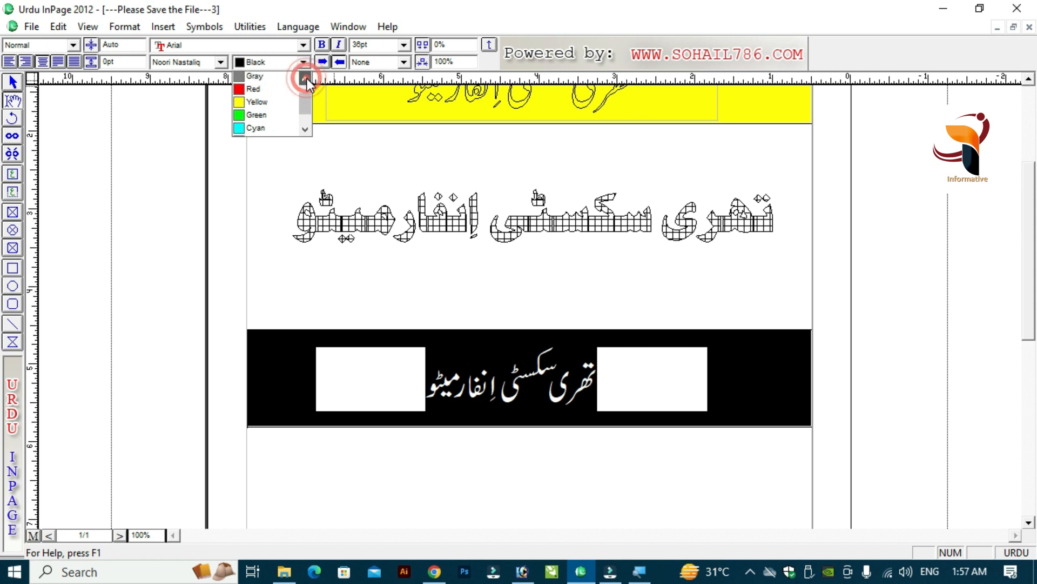
click(307, 79)
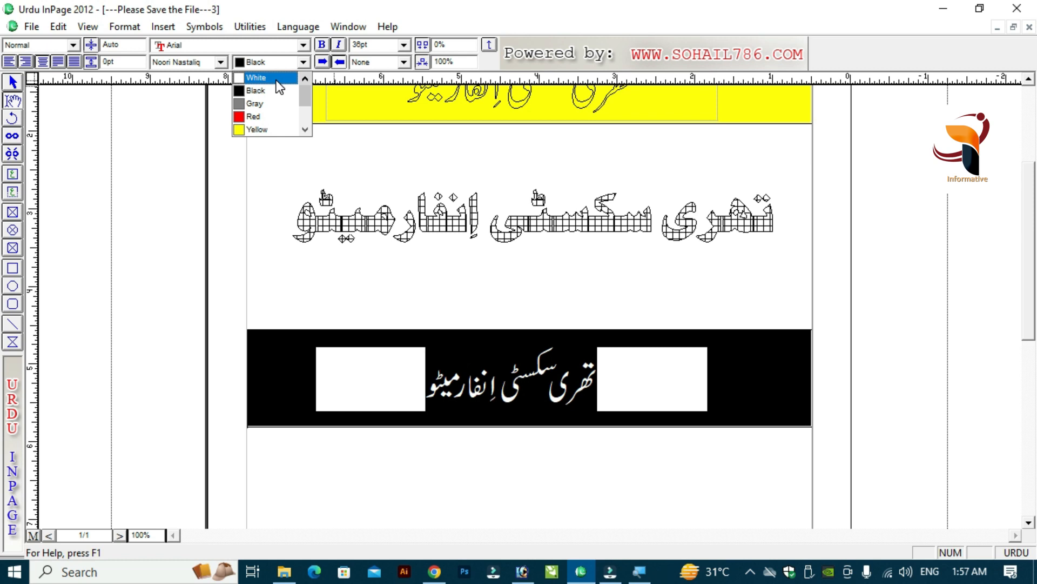
click(276, 80)
click(481, 378)
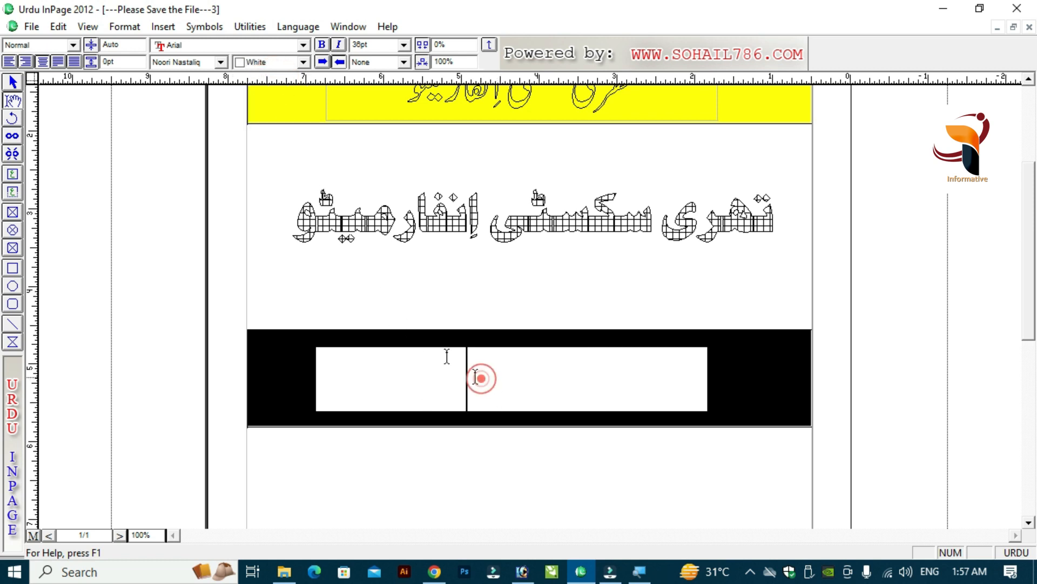
click(13, 83)
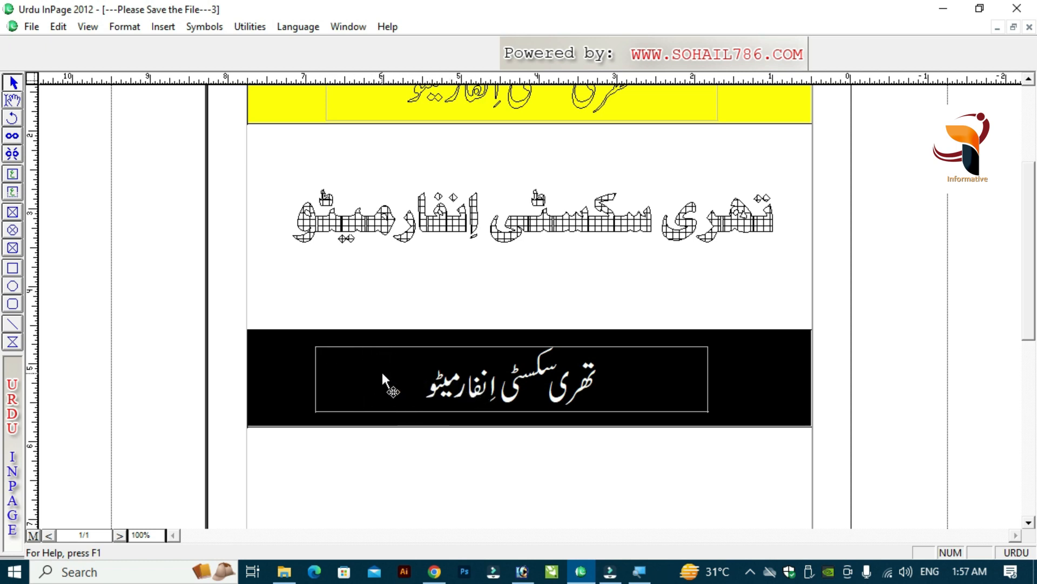
- Duplicate the white text box in place, directly over the original inside the black rectangle
click(408, 348)
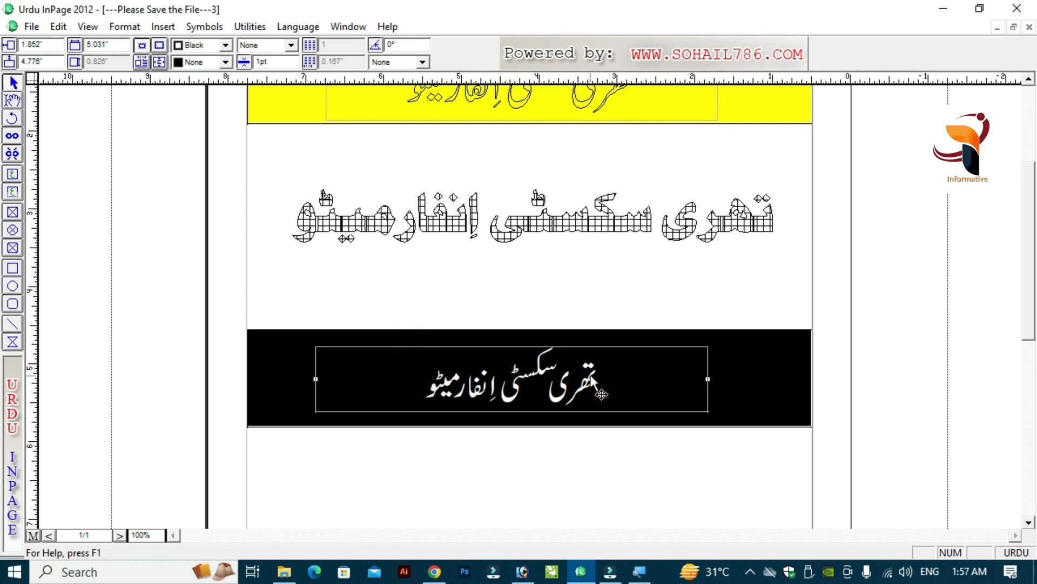
double_click(552, 377)
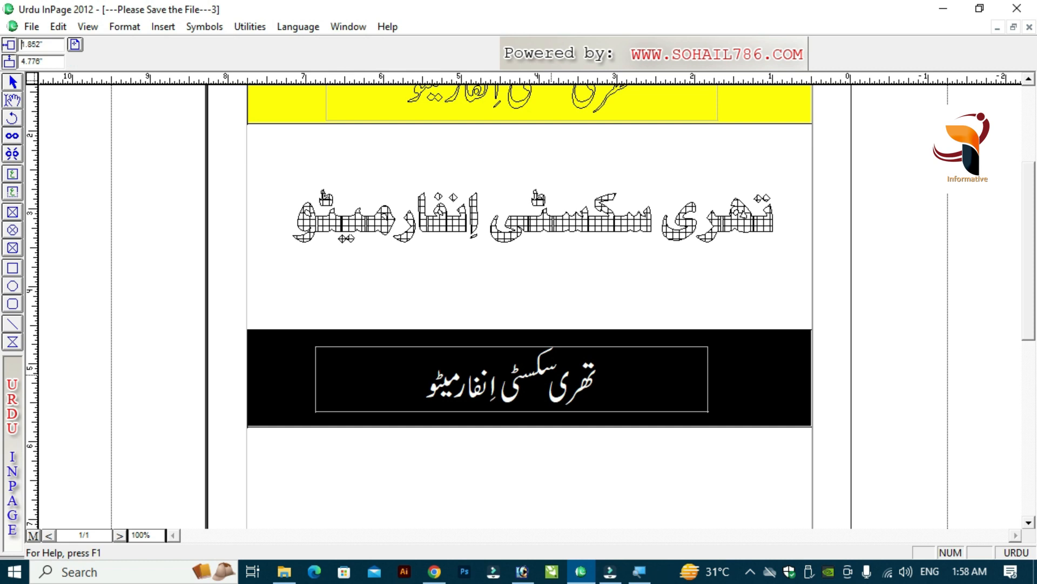
click(557, 385)
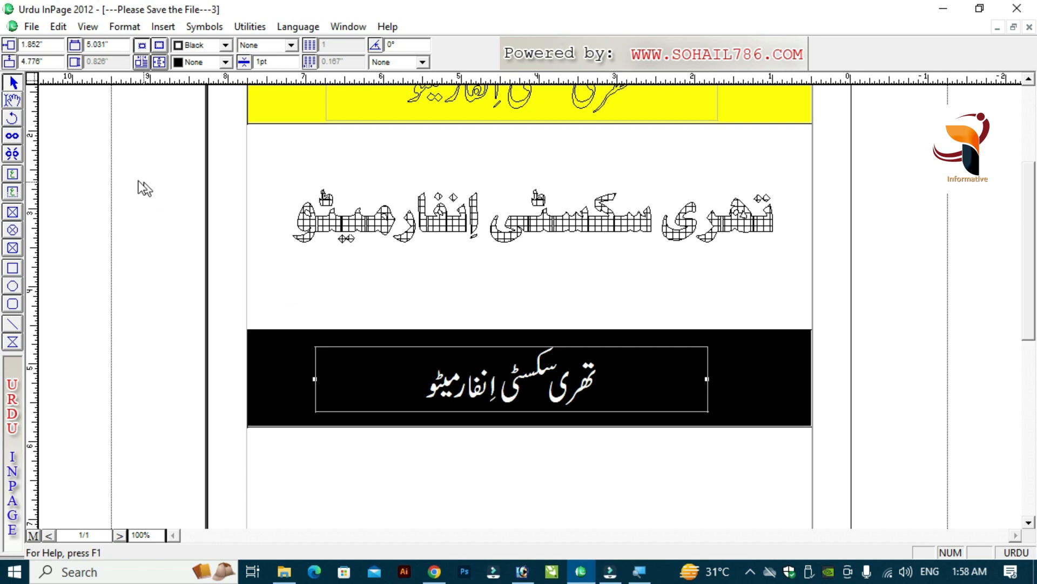
- Set the font colour of the whole text in the upper copy of the text box to Red
click(12, 100)
click(420, 391)
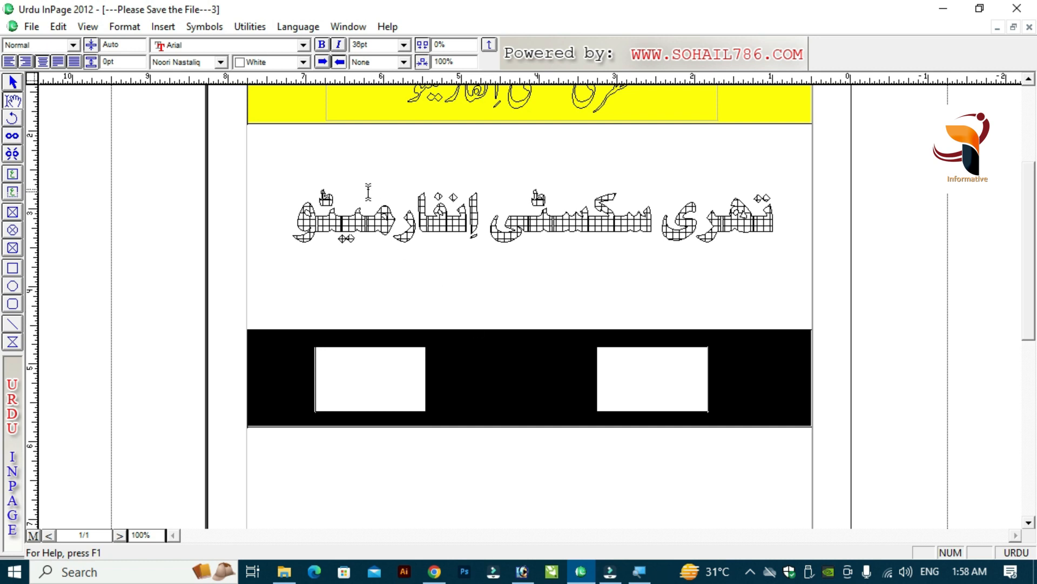
click(304, 60)
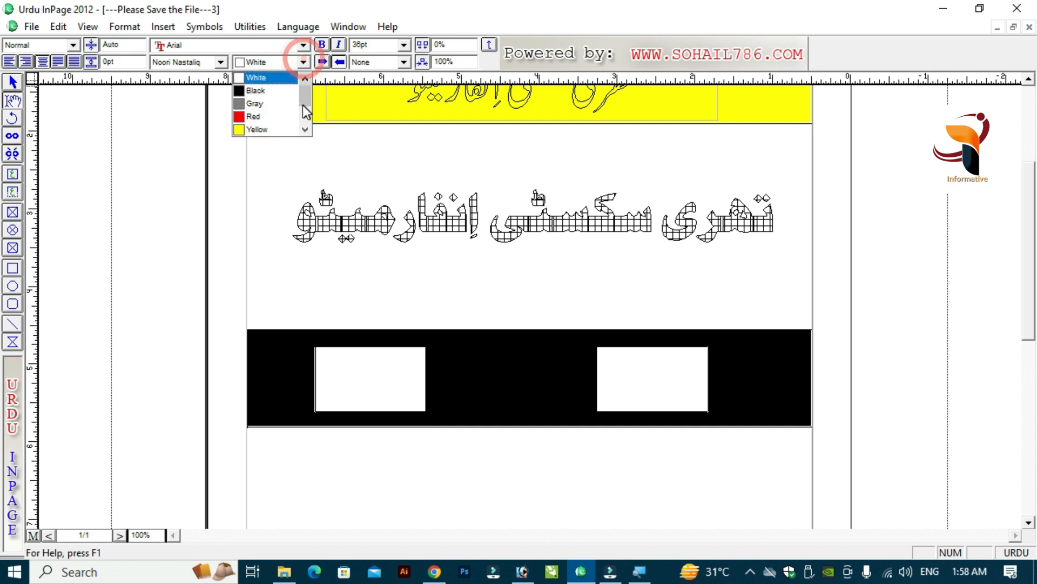
click(290, 117)
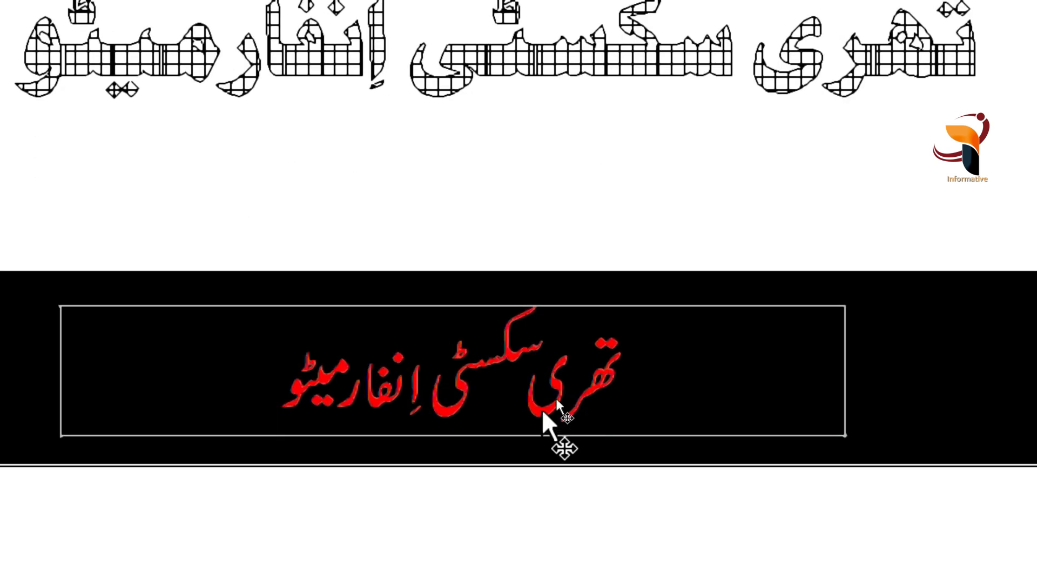
- Shift the red text box slightly to the right and up from the white copy to create a shadow effect
click(556, 398)
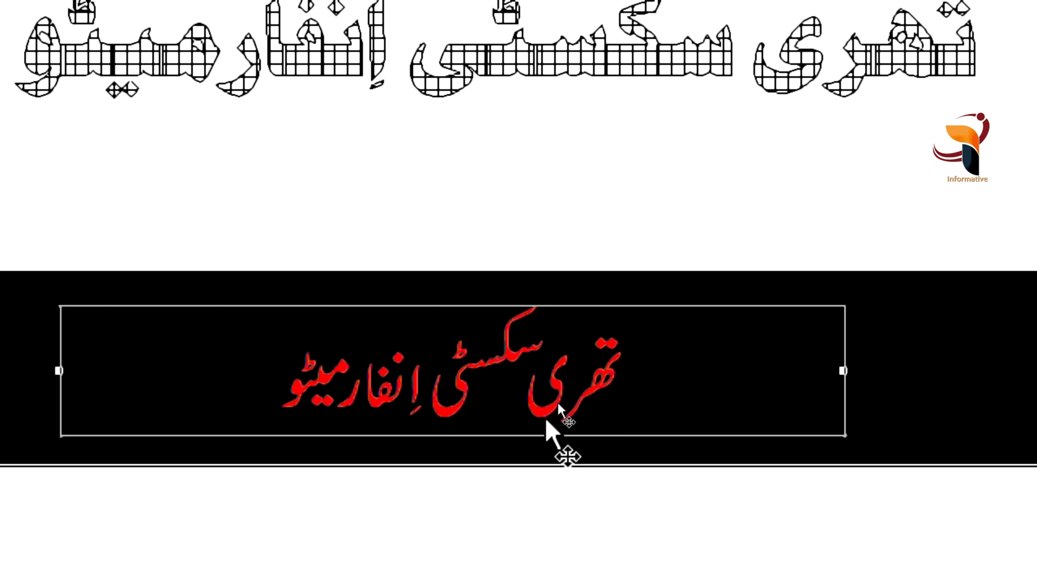
click(553, 398)
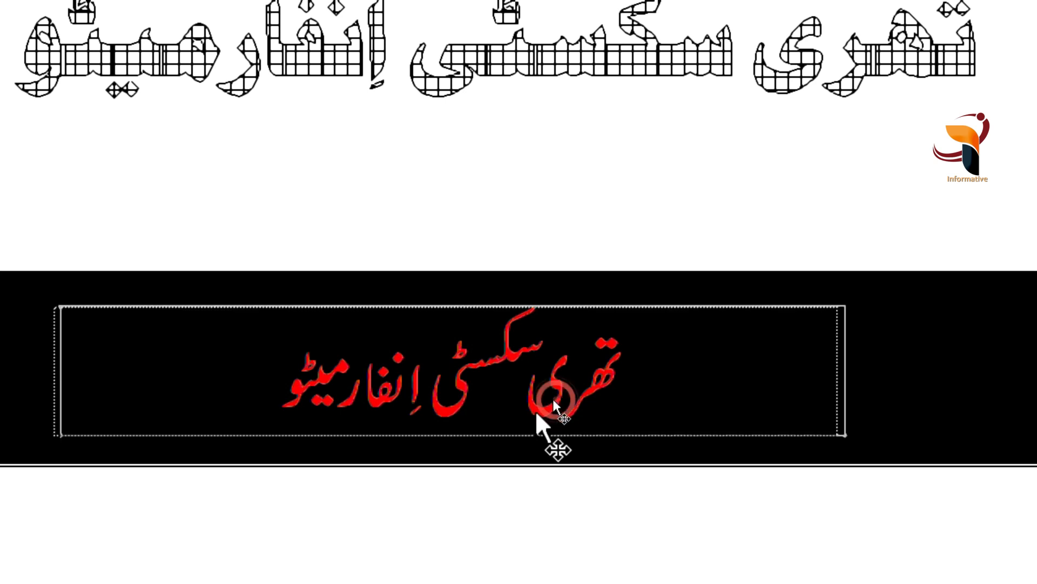
key(Escape)
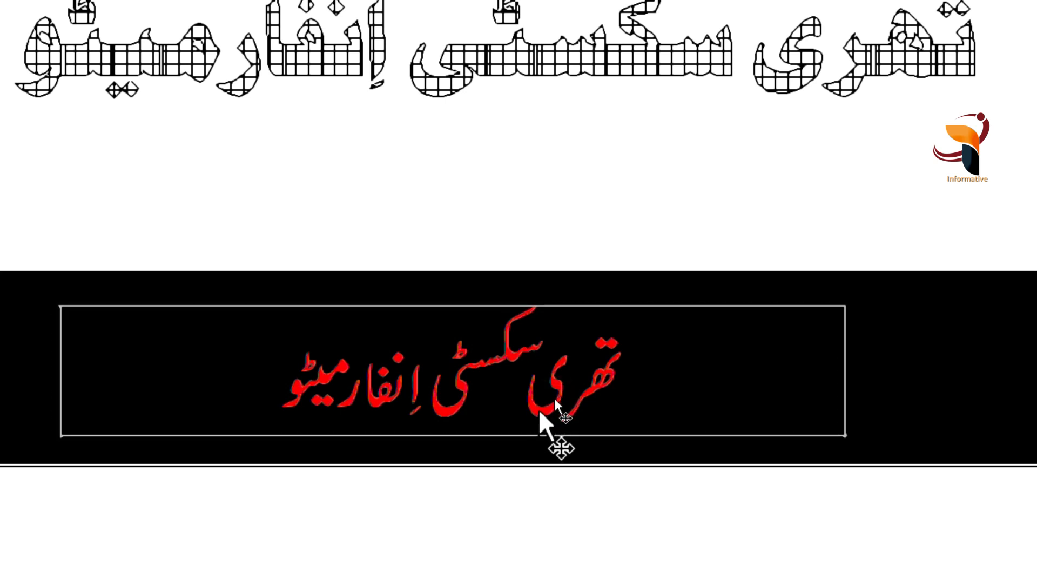
drag(539, 408, 546, 406)
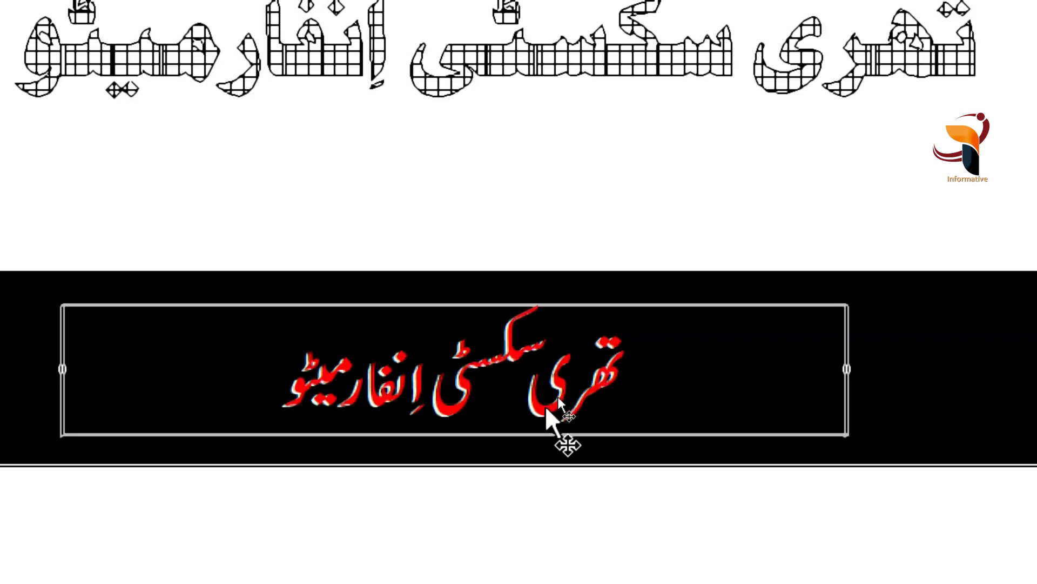